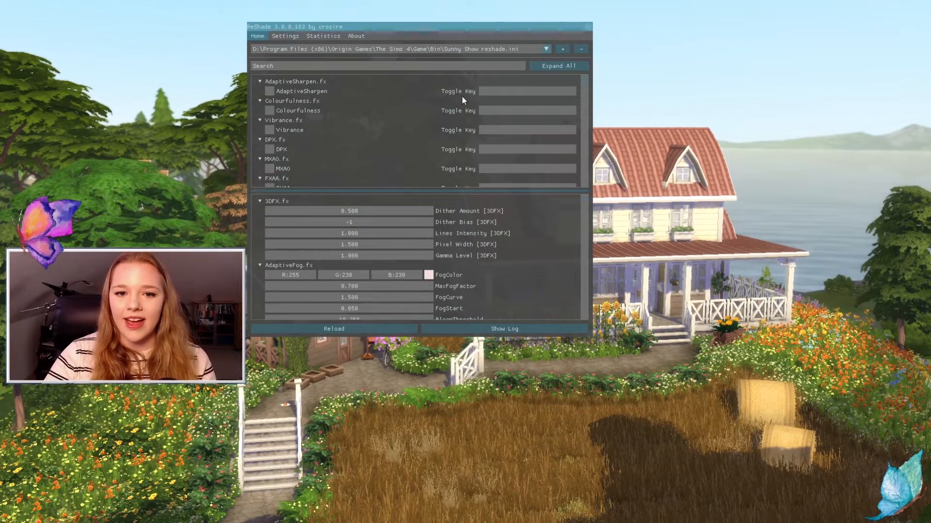
- Look through the list of available effects in the Sunny Show reshade preset
scroll(333, 107, "down", 2)
scroll(321, 116, "up", 2)
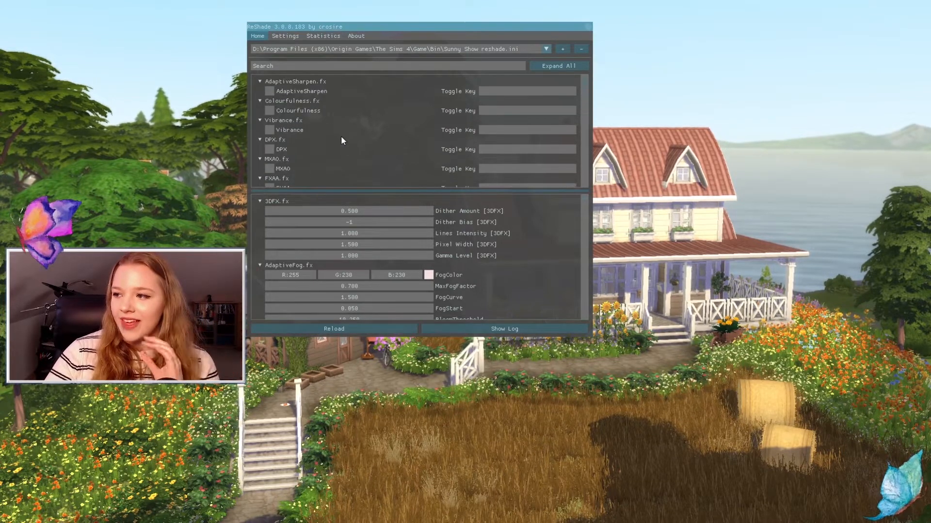
scroll(341, 135, "down", 10)
scroll(324, 125, "down", 3)
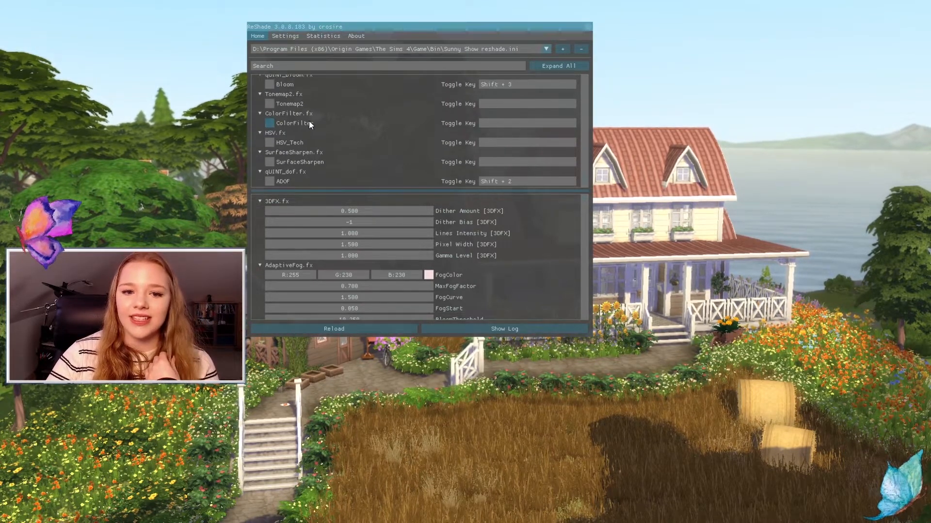
scroll(275, 154, "down", 5)
scroll(274, 154, "up", 15)
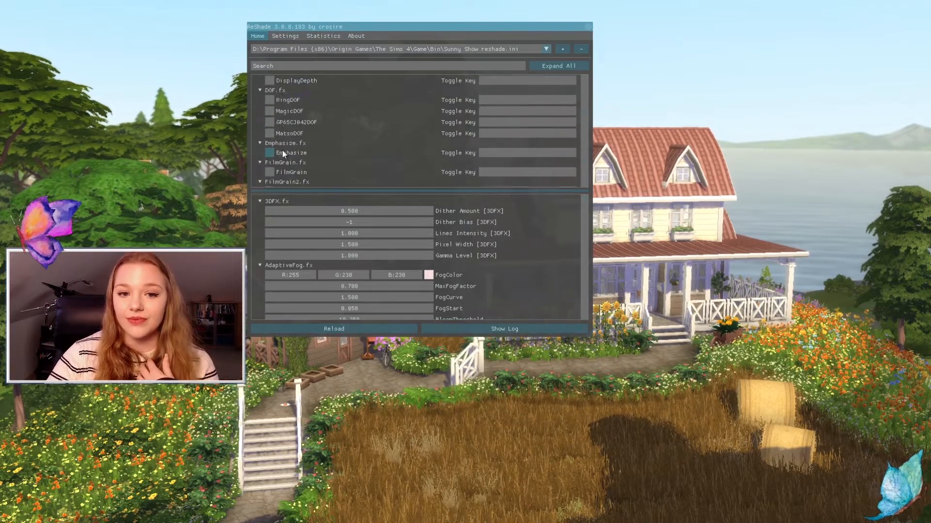
- Uncover the house by moving the effects panel aside, and enable the AdaptiveSharpen, Colourfulness and Vibrance effects
left_click_drag(387, 31, 232, 4)
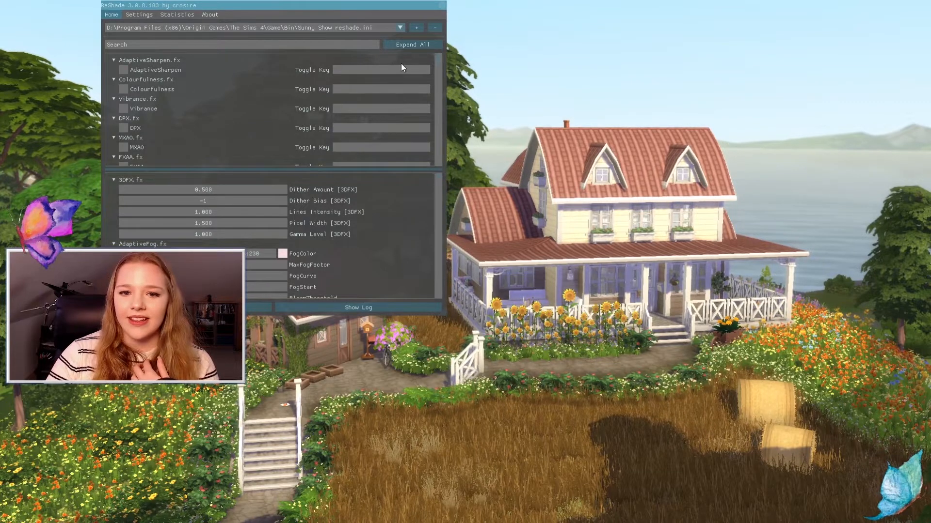
left_click(124, 69)
left_click(123, 89)
left_click(123, 108)
- Try the DPX effect on the scene by toggling it on and off, leaving it disabled
left_click(123, 128)
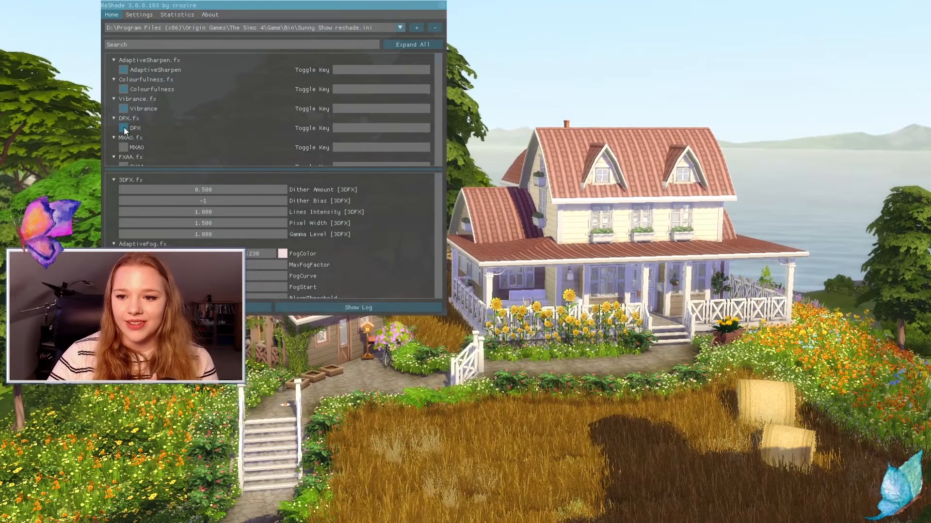
left_click(124, 129)
left_click(124, 129)
left_click(124, 129)
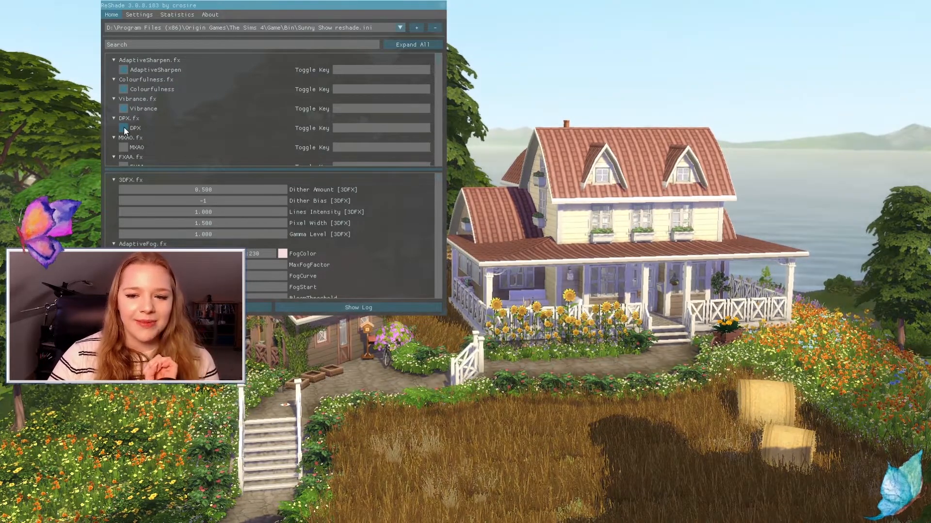
- Enable the MXAO effect, and use the SMAA effect instead of FXAA
left_click(123, 147)
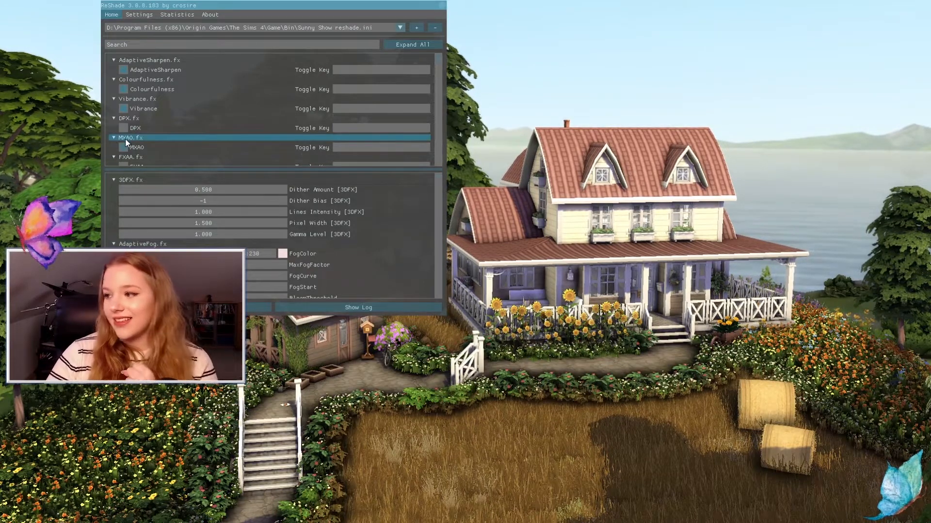
scroll(125, 139, "down", 1)
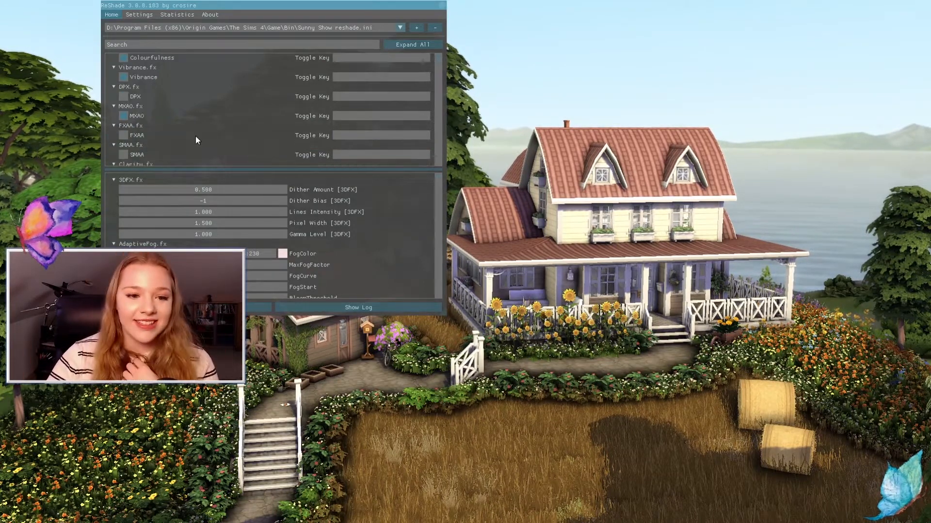
left_click(123, 136)
left_click(124, 155)
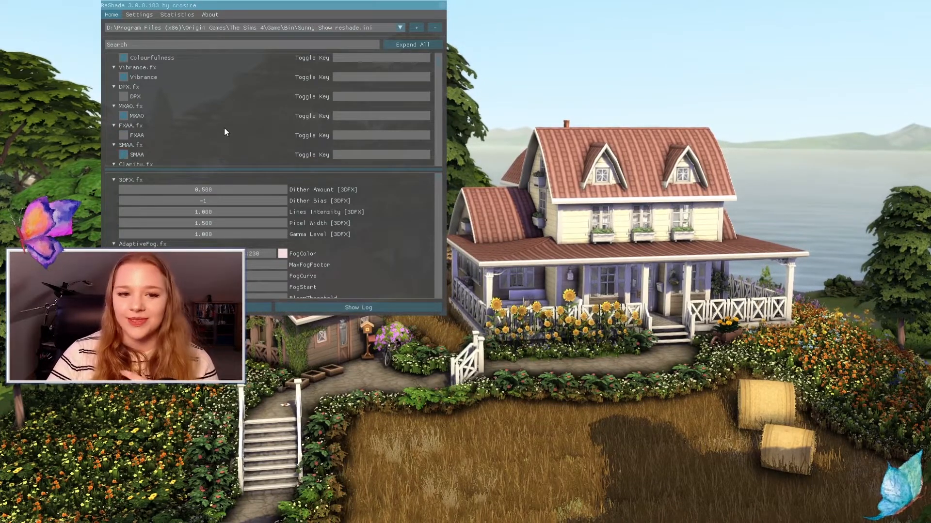
- Try the Clarity effect and switch it off again, and enable the Curves effect
scroll(119, 148, "down", 1)
left_click(123, 143)
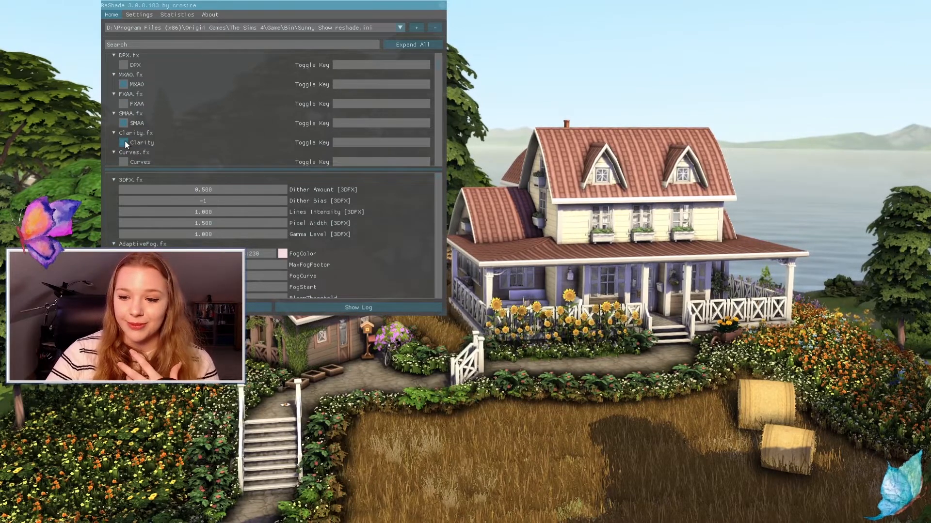
left_click(124, 143)
left_click(124, 162)
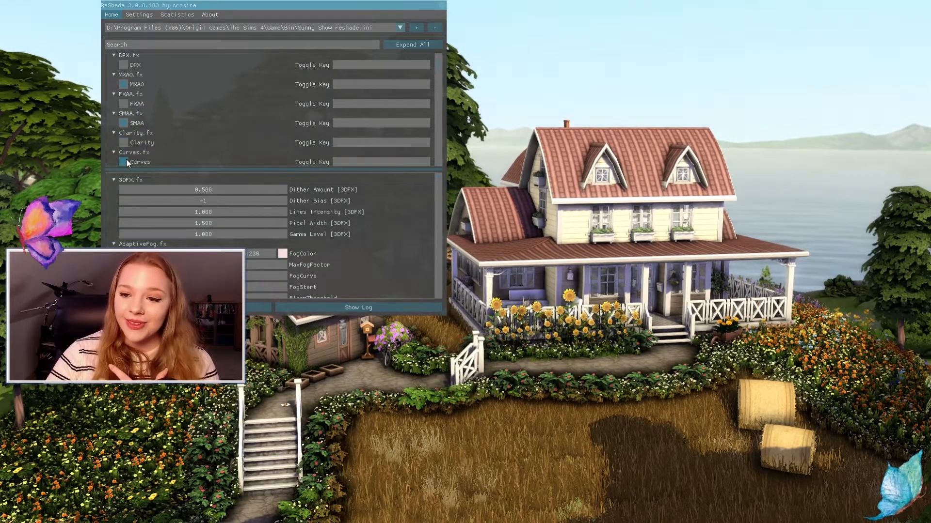
- Enable the FilmicPass effect, toggling it to compare the scene with and without it
scroll(197, 138, "down", 2)
left_click(123, 119)
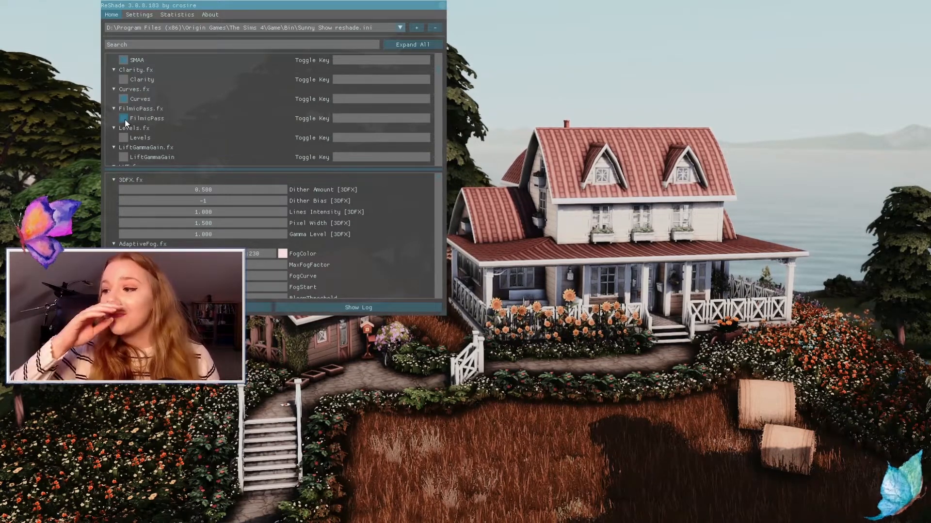
left_click(124, 120)
left_click(124, 118)
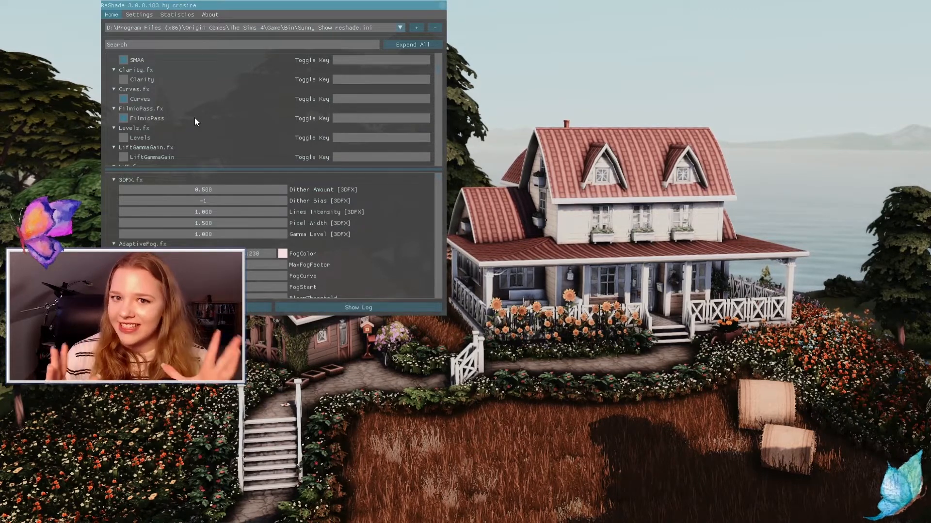
- Find the FilmicPass settings among the effect parameters and set Strength to 0.662, keeping the house uncovered by the panel
left_click_drag(194, 5, 515, 22)
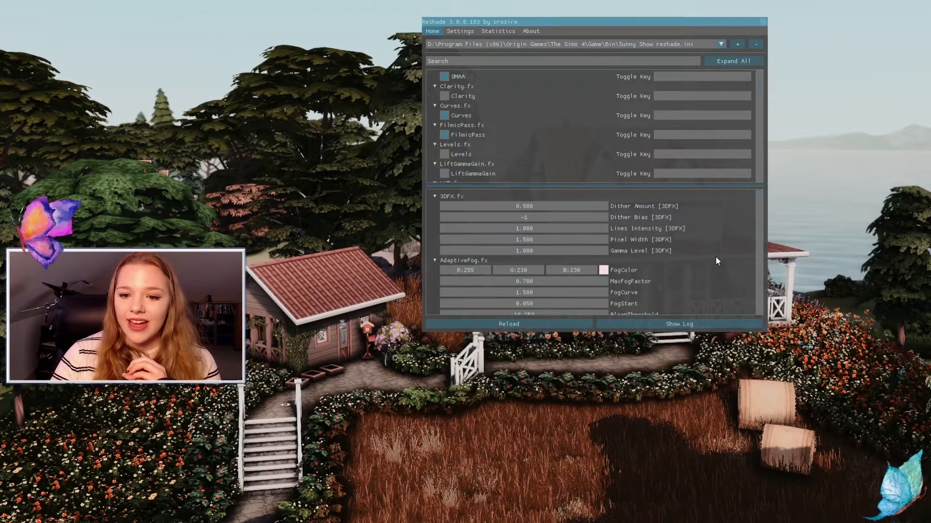
left_click(446, 133)
scroll(649, 240, "down", 3)
scroll(657, 244, "down", 10)
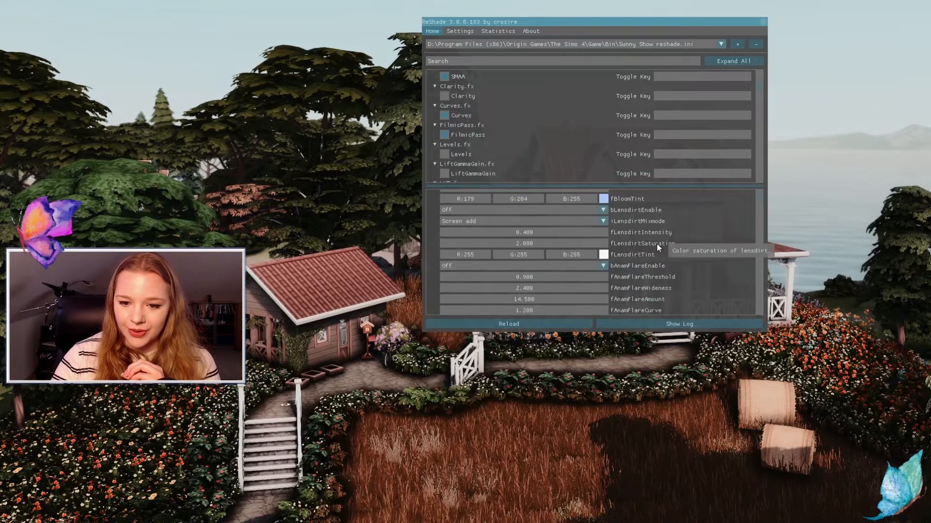
scroll(663, 243, "down", 10)
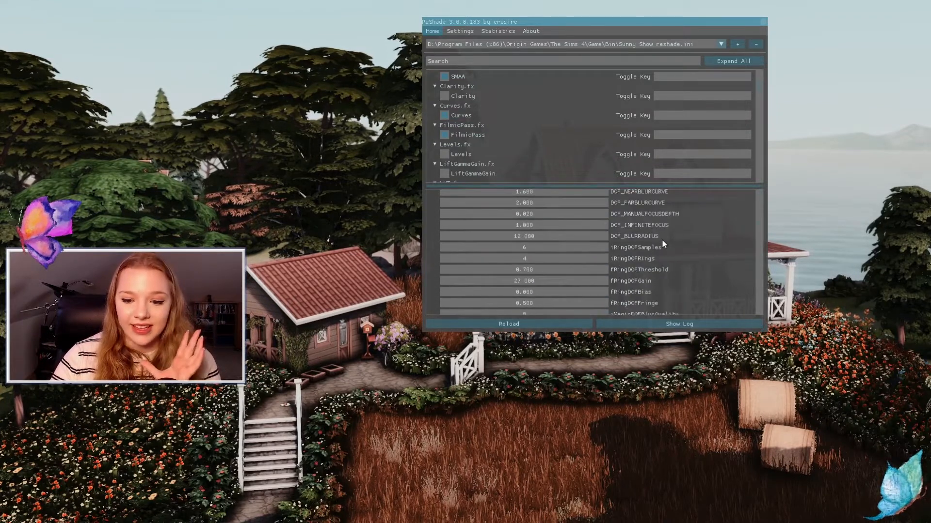
scroll(662, 238, "up", 3)
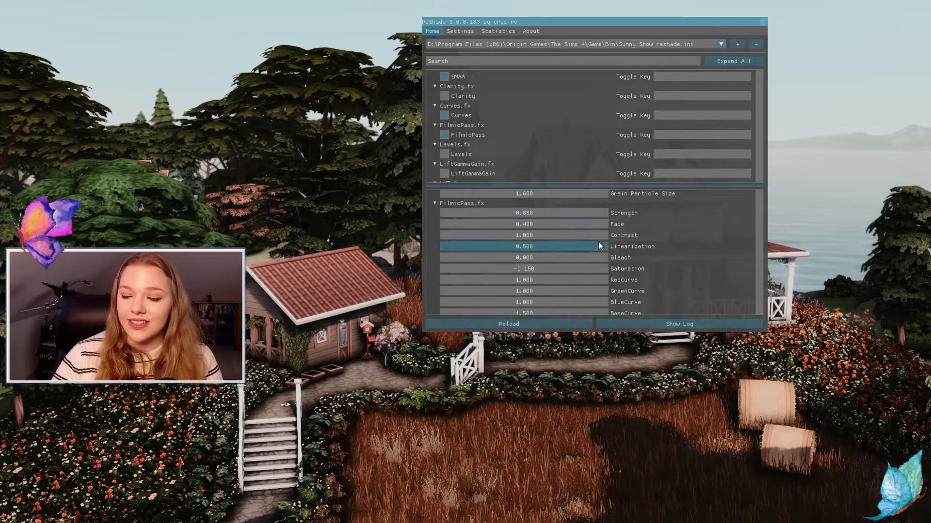
scroll(635, 249, "up", 1)
scroll(637, 248, "down", 1)
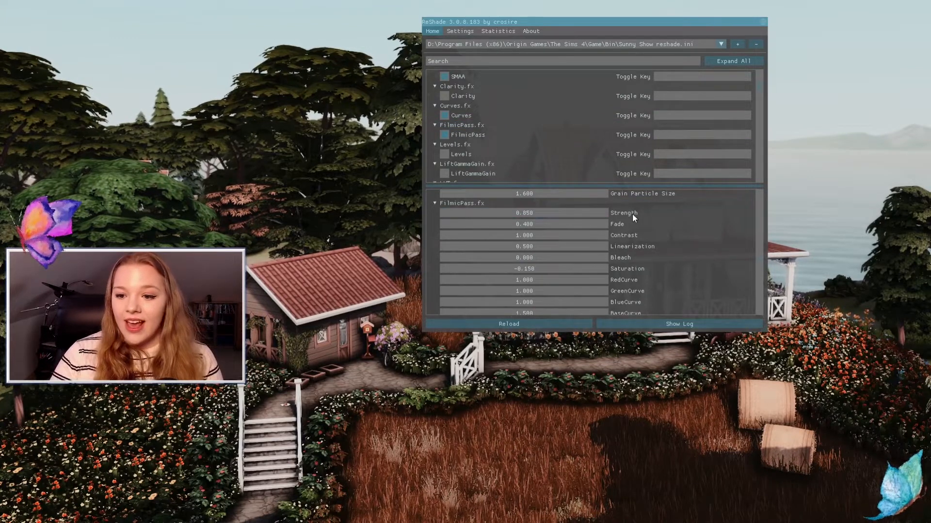
scroll(624, 231, "up", 3)
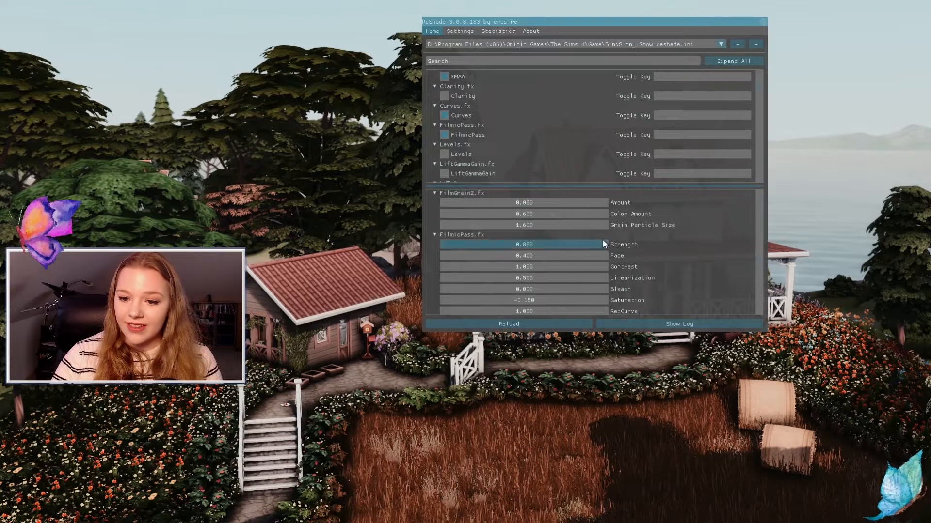
scroll(567, 237, "down", 3)
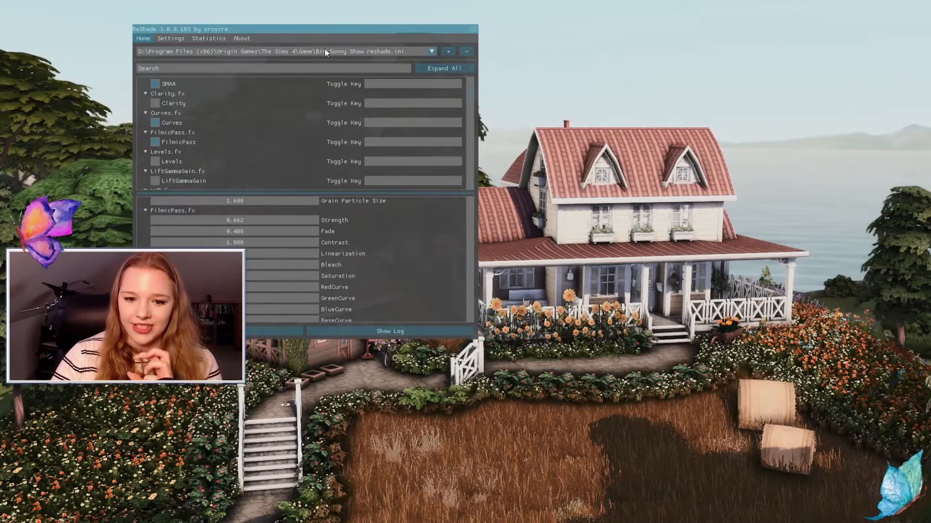
left_click_drag(340, 32, 331, 20)
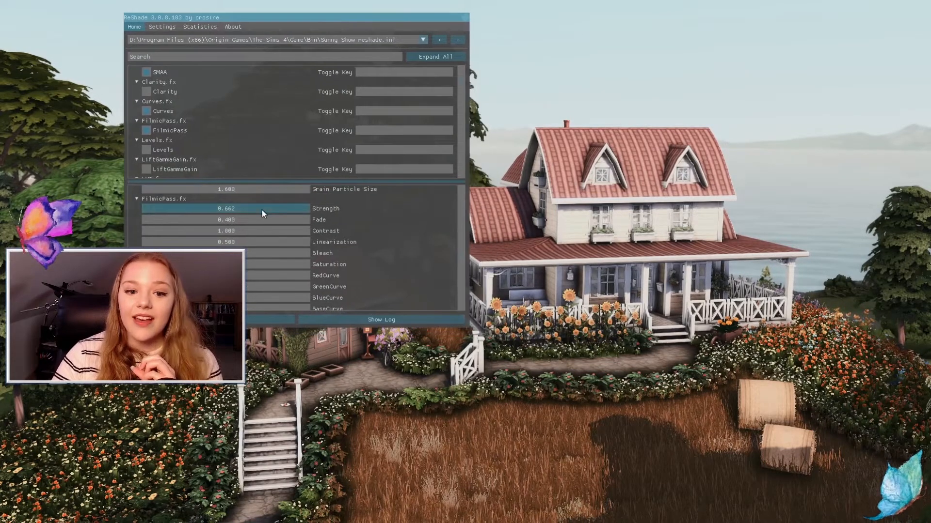
- Set the FilmicPass Fade to 0.516, Contrast to 1.145 and Linearization to 1.250, and adjust Bleach and the colour curves
left_click_drag(262, 220, 242, 225)
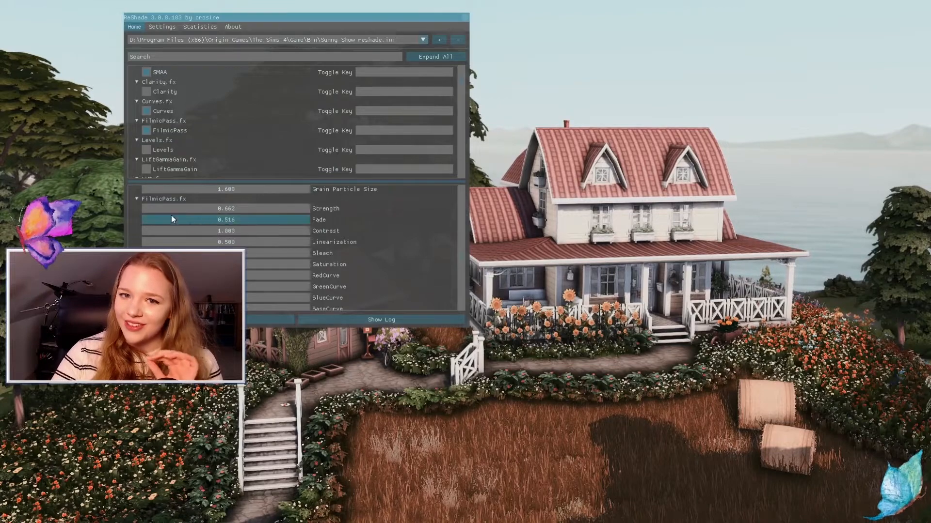
left_click_drag(244, 231, 275, 261)
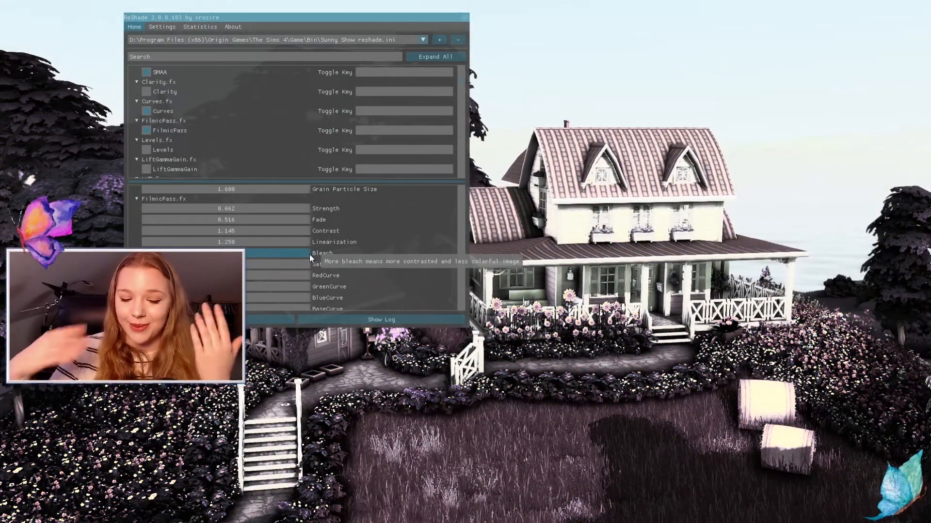
left_click_drag(276, 275, 291, 276)
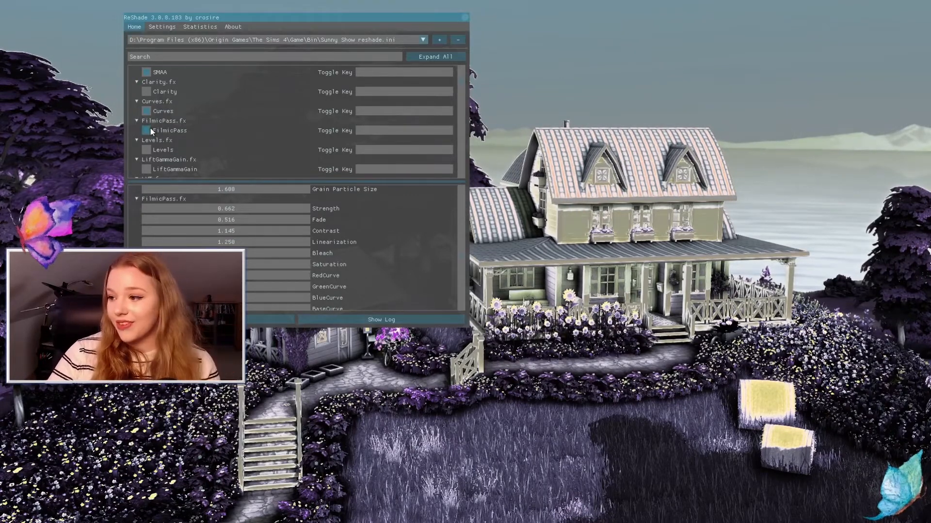
- Remove the Sunny Show reshade preset
scroll(360, 229, "up", 5)
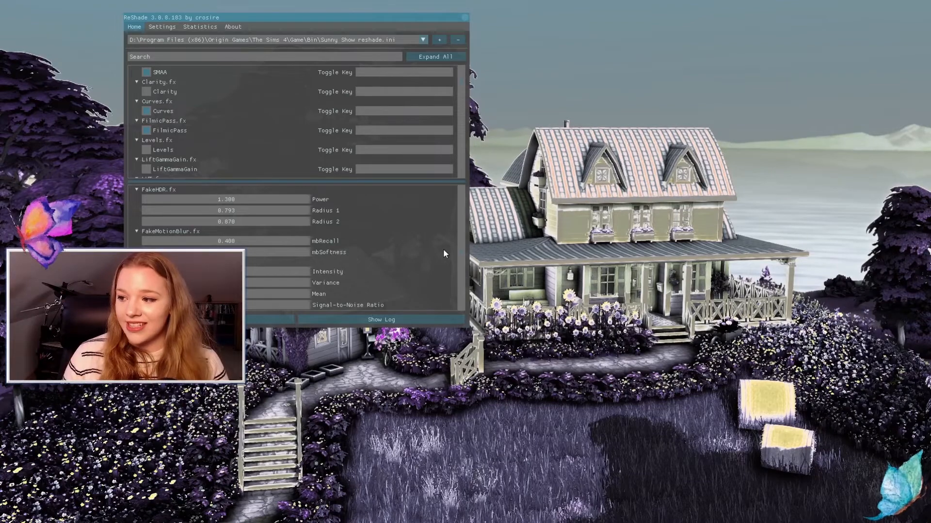
left_click(458, 40)
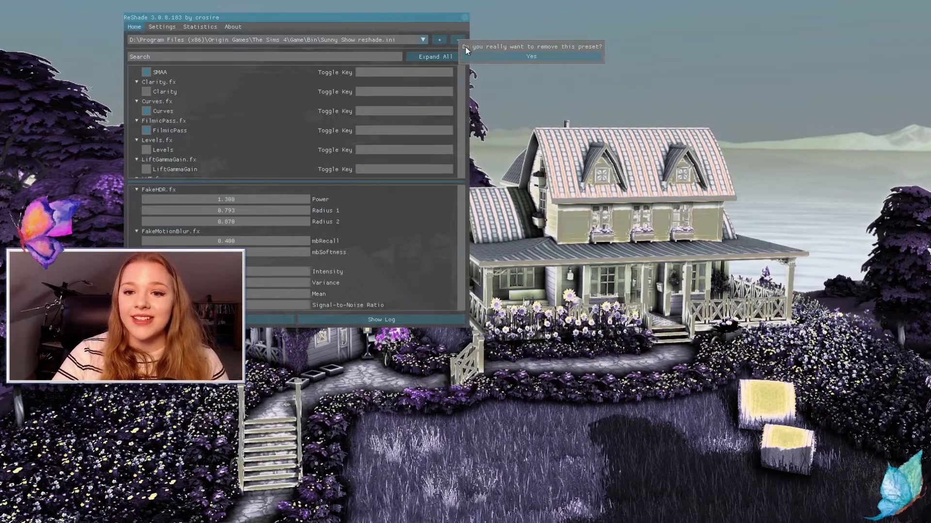
left_click(546, 57)
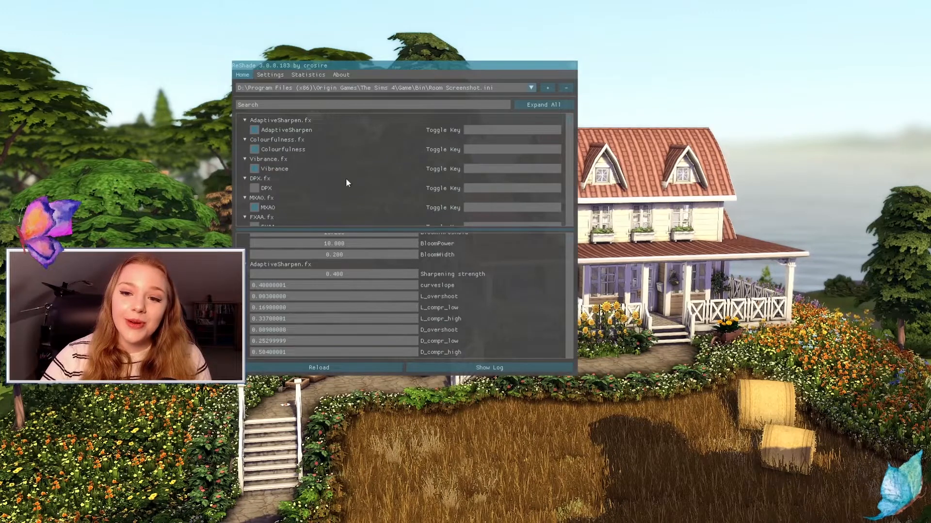
- Create a new preset named New and enable its AdaptiveSharpen effect
left_click(549, 88)
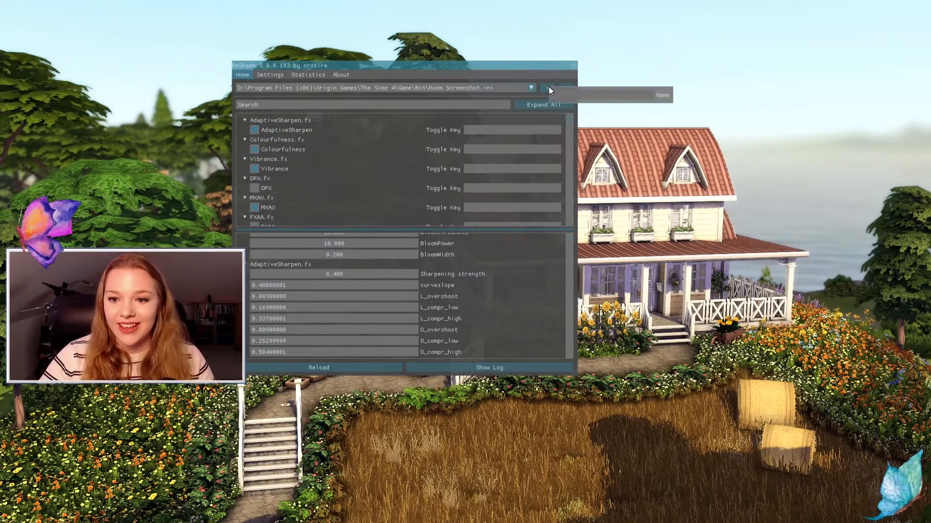
type("New")
key("Return")
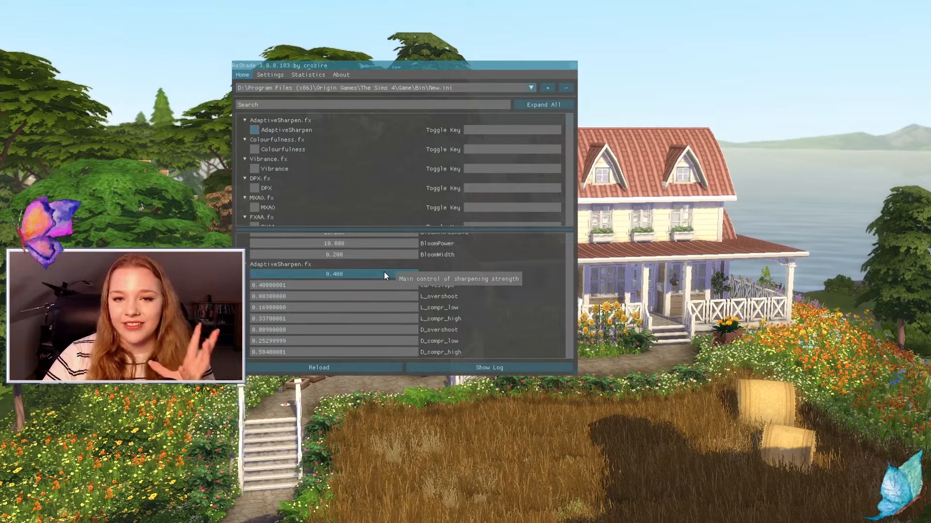
- Set the AdaptiveSharpen sharpening strength to 1.450
scroll(383, 277, "down", 3)
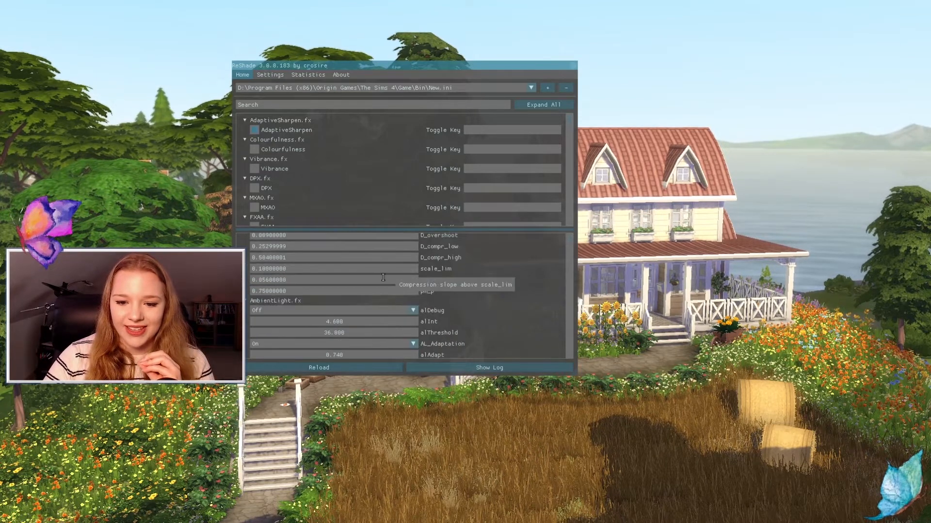
scroll(383, 278, "up", 3)
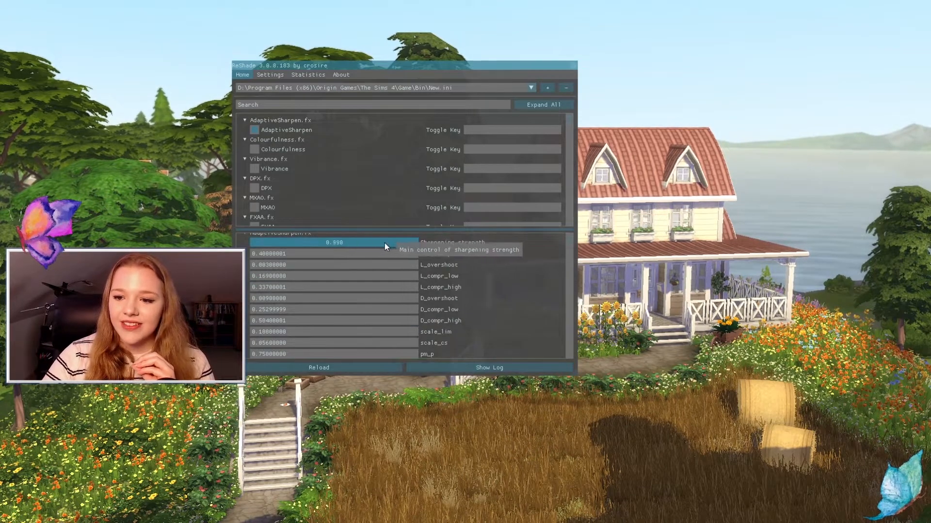
mouse_move(385, 243)
left_mouse_down()
mouse_move(498, 246)
mouse_move(387, 248)
left_mouse_up()
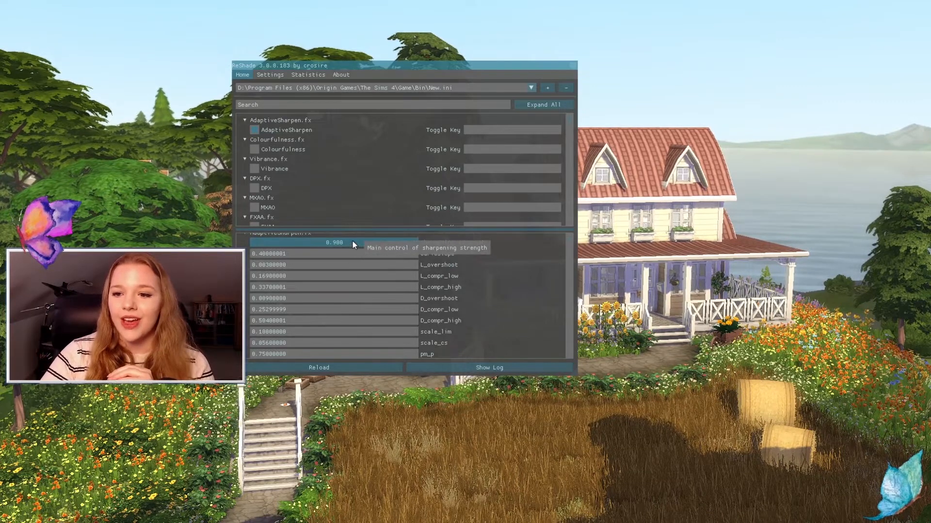
left_click_drag(339, 242, 379, 245)
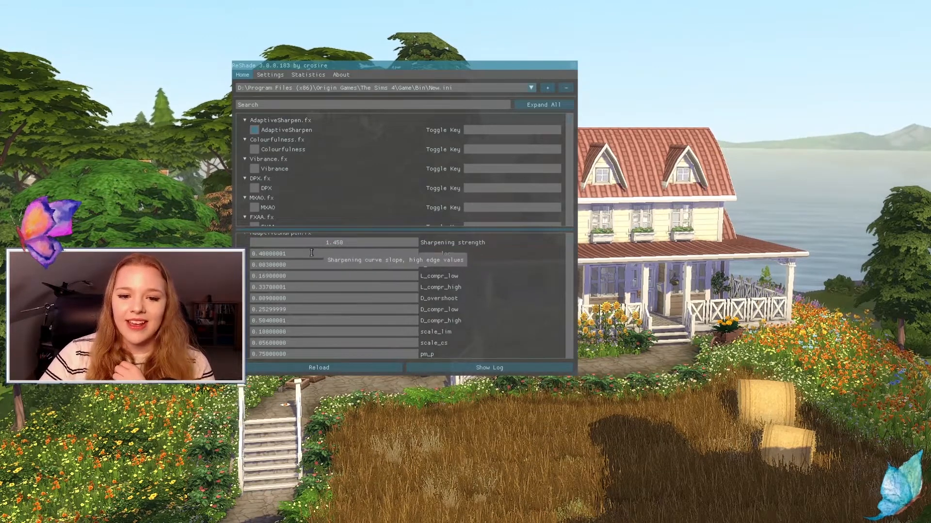
- Enable the Colourfulness effect in place of AdaptiveSharpen and set its colourfulness to 0.200
scroll(340, 248, "down", 3)
left_click(261, 147)
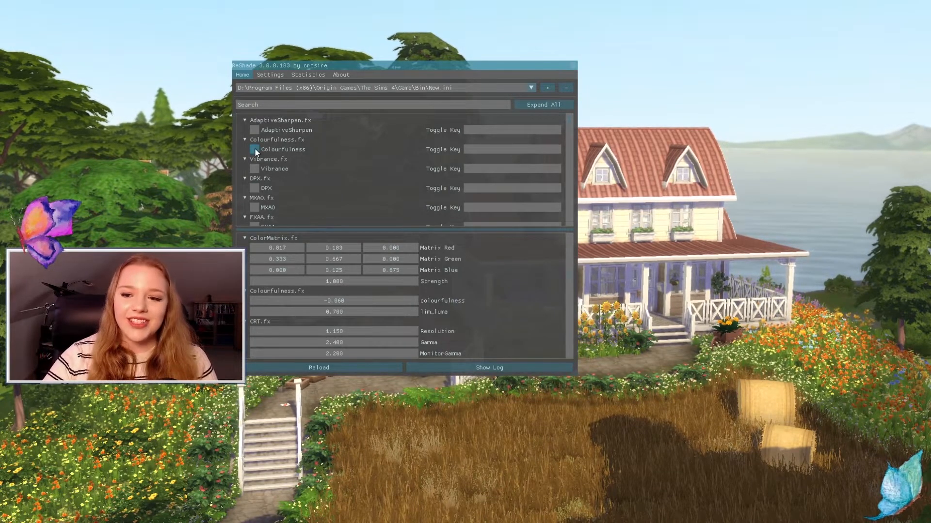
left_click_drag(359, 301, 402, 304)
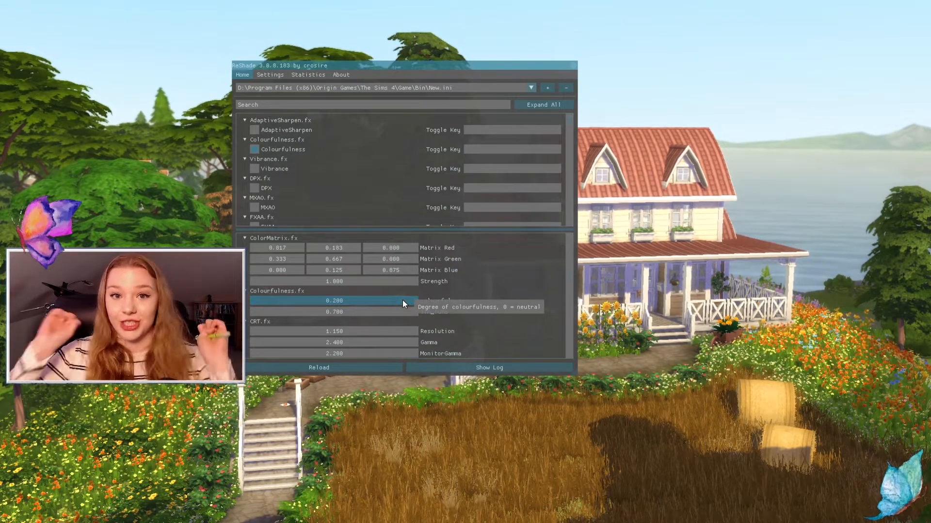
- Try colourfulness at its minimum, raise it to 2.000, lower lim_luma, and disable the Colourfulness effect
left_click_drag(402, 300, 259, 303)
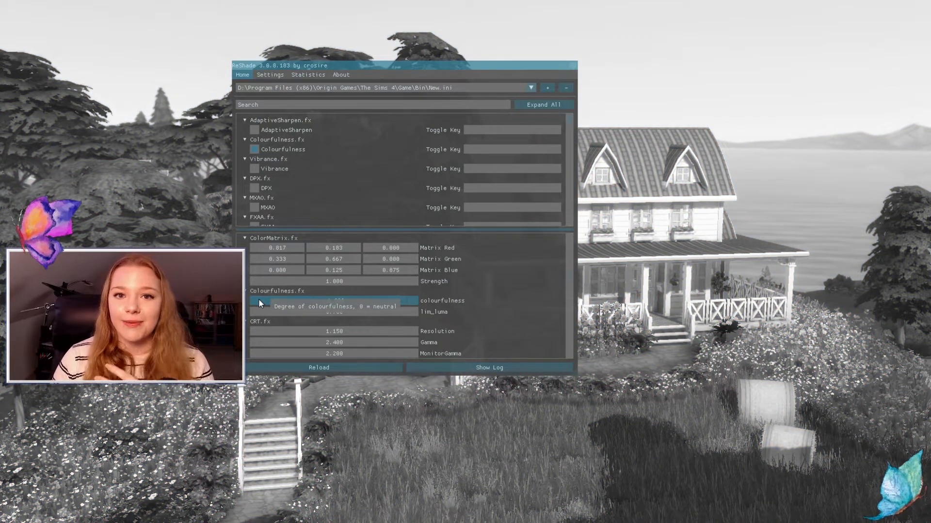
left_click_drag(260, 303, 416, 301)
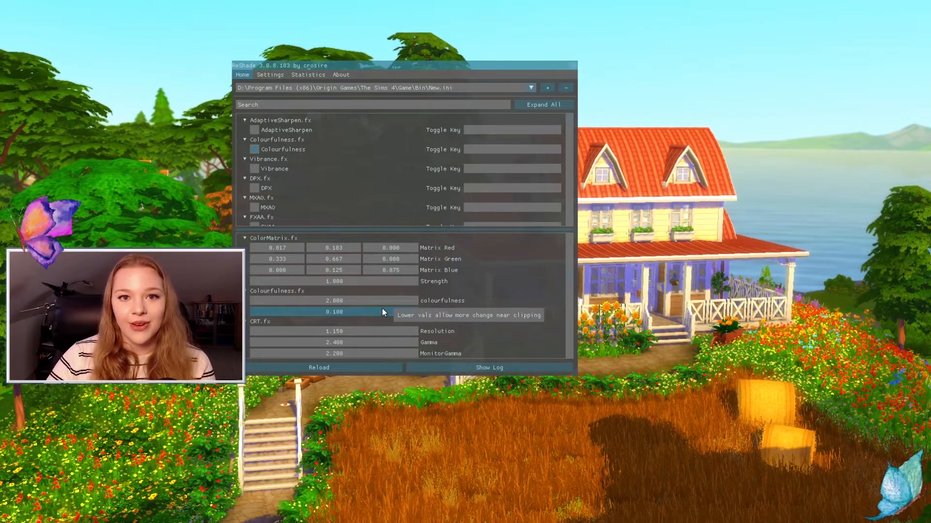
scroll(382, 313, "down", 3)
left_click(254, 150)
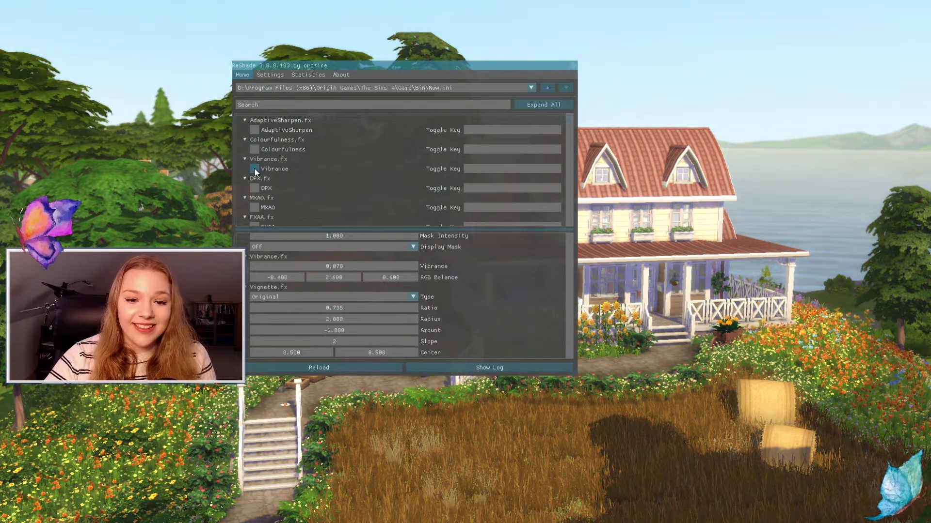
- Enable the Vibrance effect and set its vibrance strength to 0.780
left_click(255, 170)
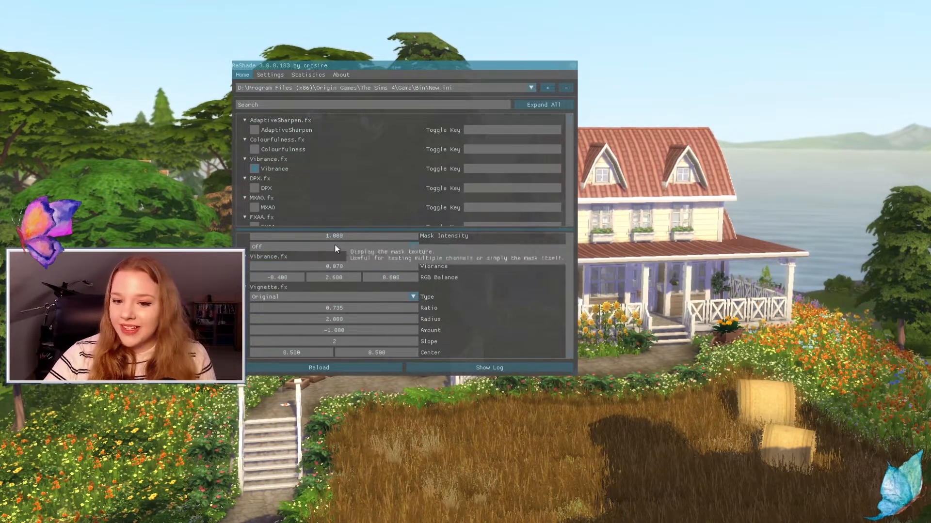
left_click(338, 268)
left_click_drag(338, 269, 417, 269)
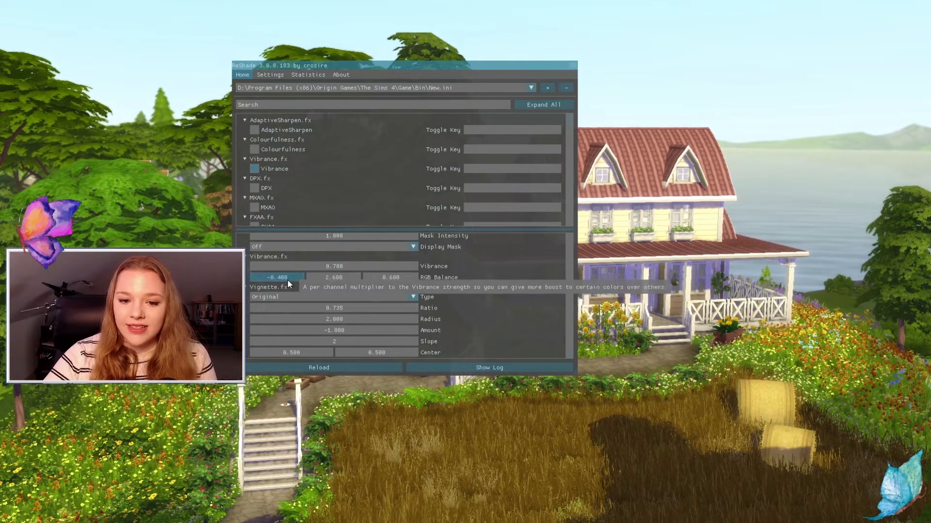
- Try the red RGB Balance value of Vibrance at its minimum, and set it to 0.600
left_click_drag(278, 277, 252, 277)
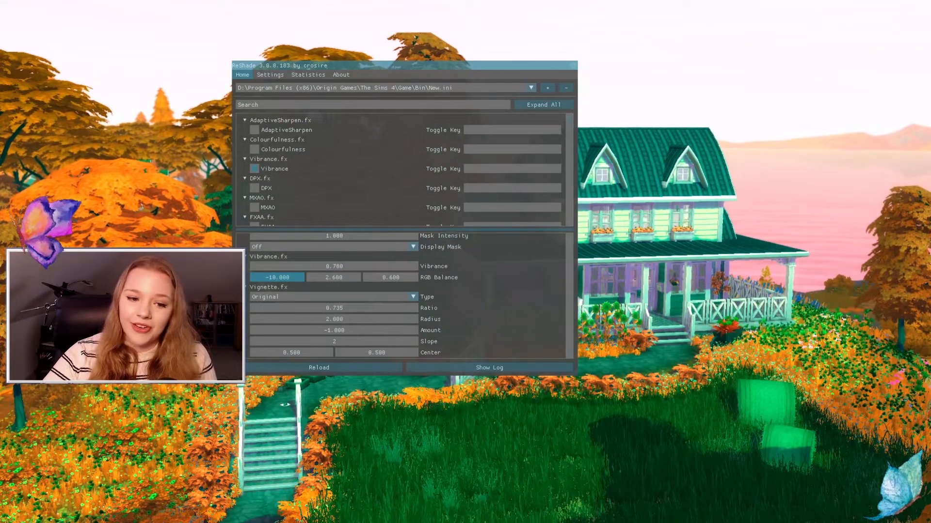
left_click(249, 278, "ctrl")
type("0.6")
key("Return")
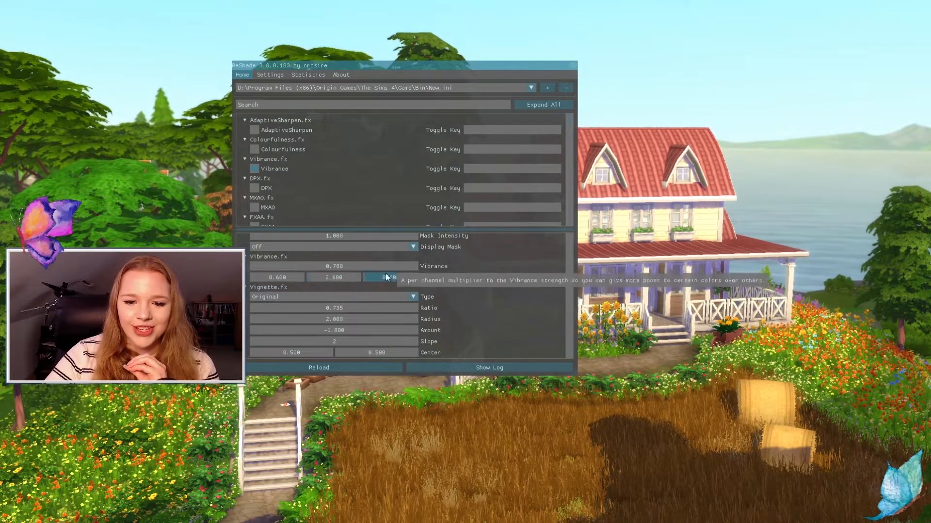
- Try the green RGB Balance value at -10.000, set it to 2.400, and test the blue value at 10.000 and at a low setting
left_click_drag(330, 277, 279, 277)
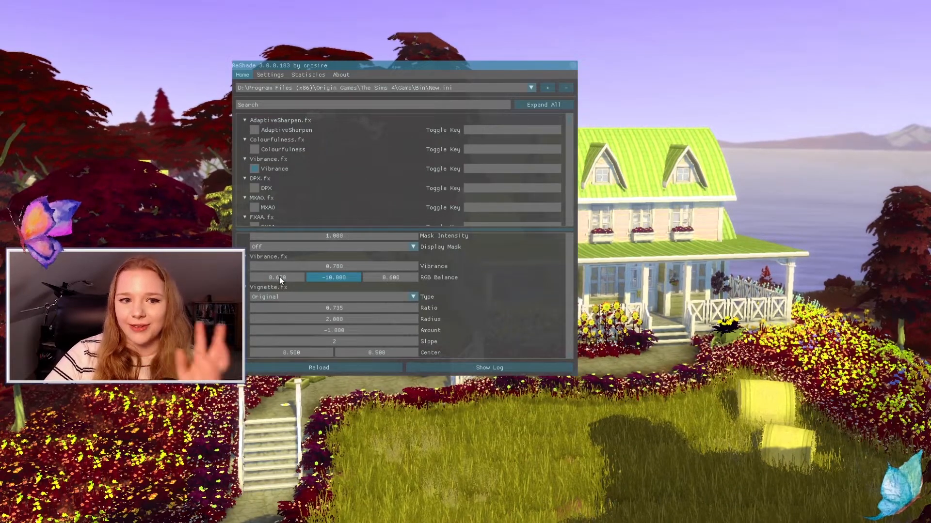
left_click_drag(279, 277, 432, 280)
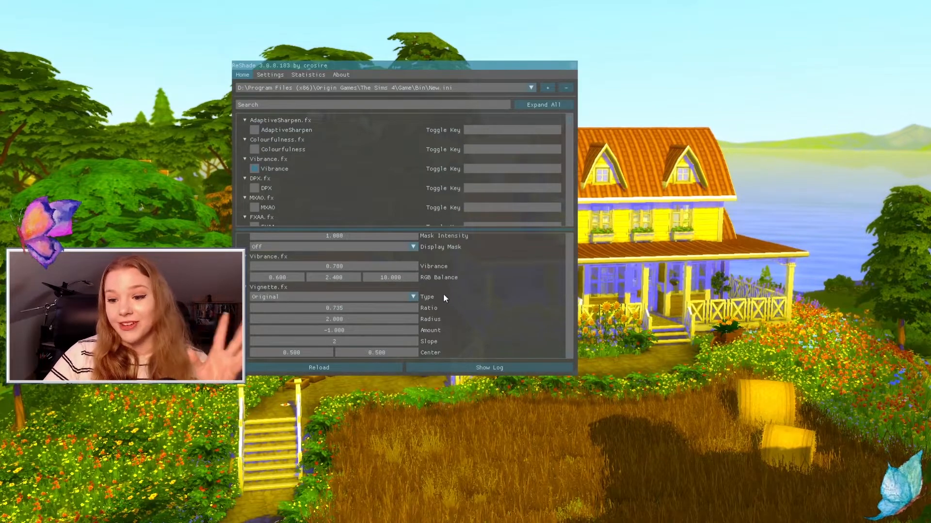
left_click_drag(386, 277, 251, 284)
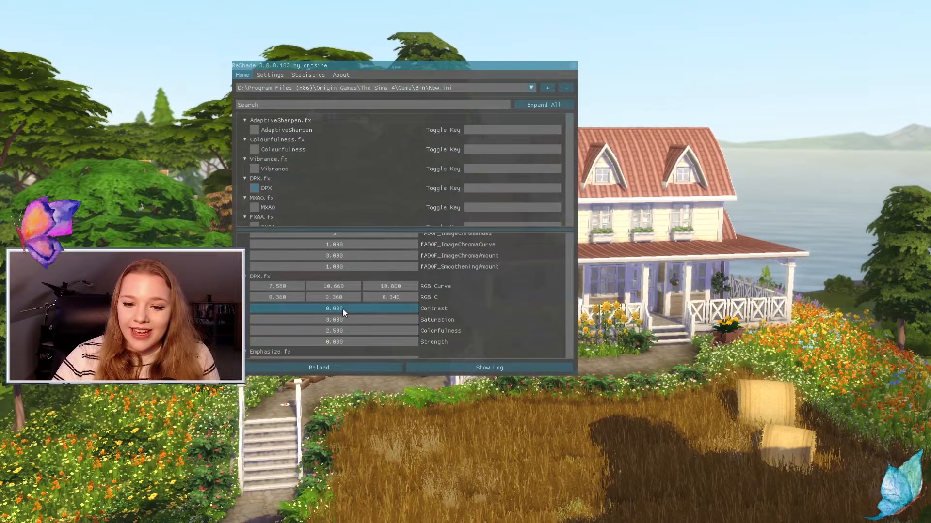
- Enable DPX in place of Vibrance, raise its Saturation, and set Colorfulness to 0.740 and Strength to 0.210
left_click(254, 187)
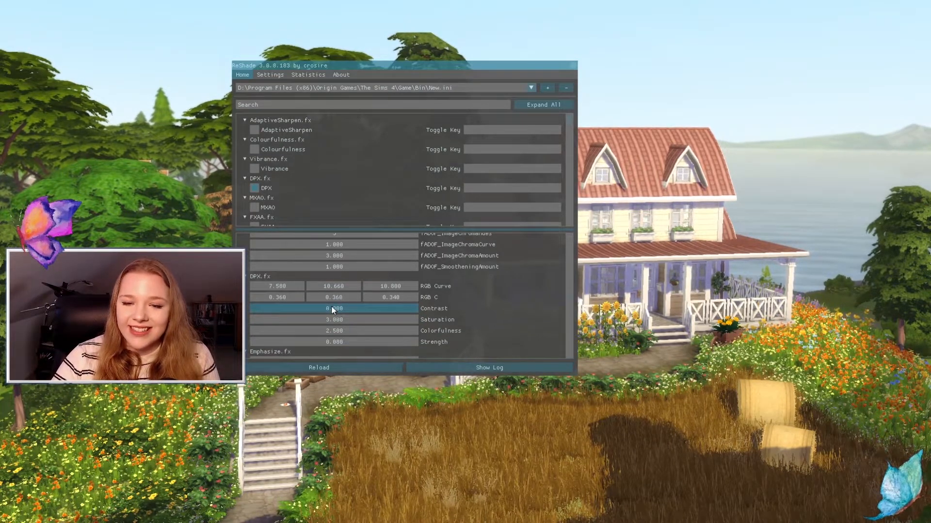
left_click_drag(331, 307, 269, 304)
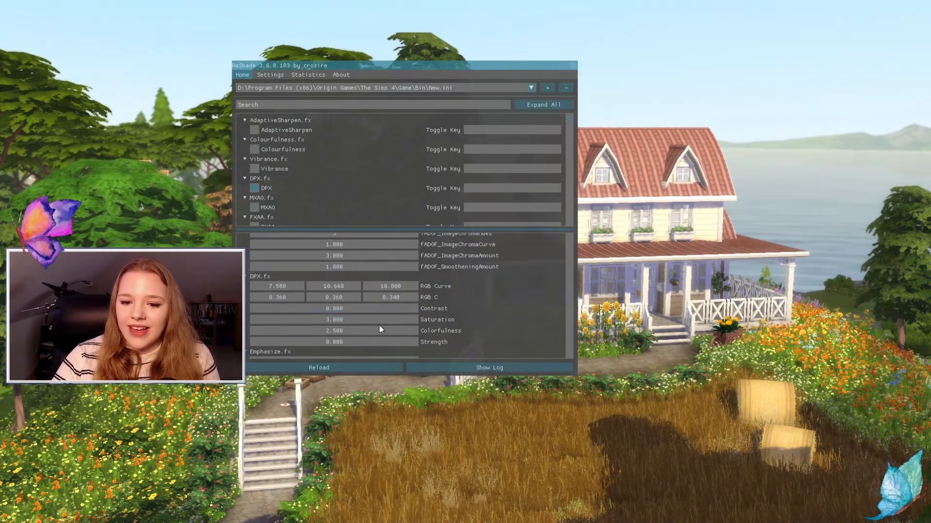
left_click_drag(378, 309, 299, 304)
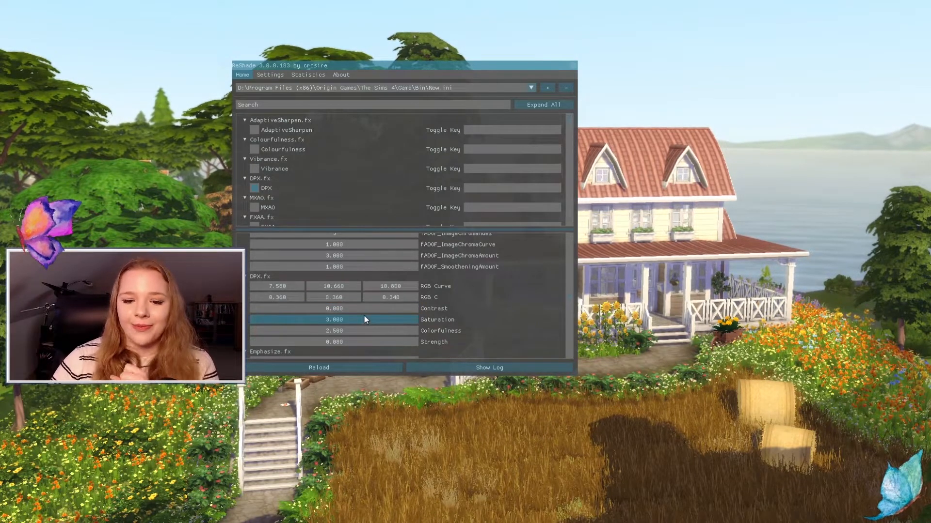
left_click_drag(364, 315, 321, 340)
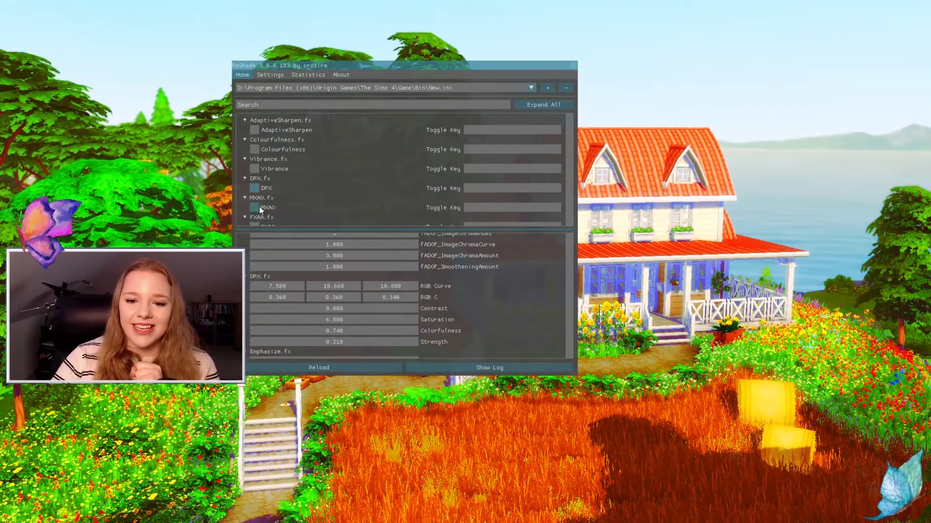
- Set the green and blue RGB C values of DPX to 0.500, and disable the effect
left_click_drag(333, 296, 358, 297)
left_click_drag(383, 297, 415, 289)
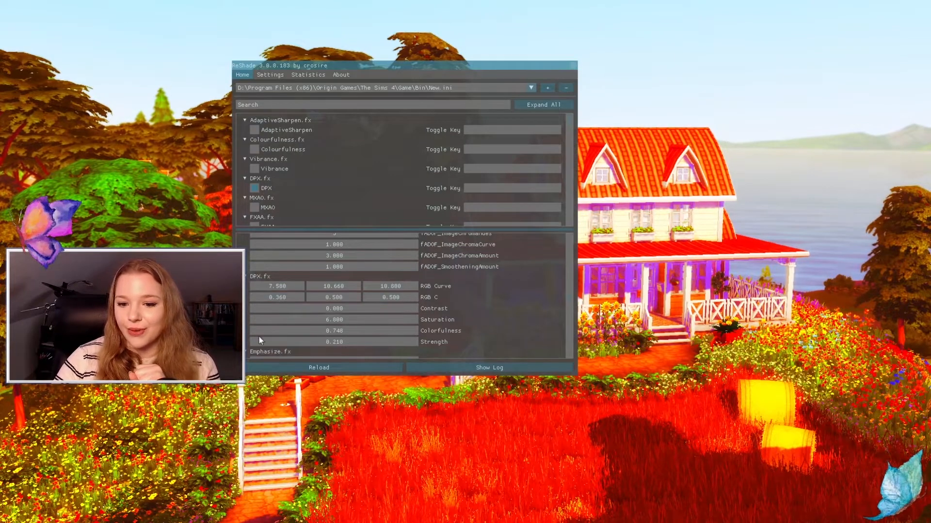
left_click_drag(350, 330, 337, 313)
left_click(254, 188)
- Enable the MXAO effect, move the ReShade window clear of the house, and bring up the MXAO settings
scroll(257, 179, "down", 1)
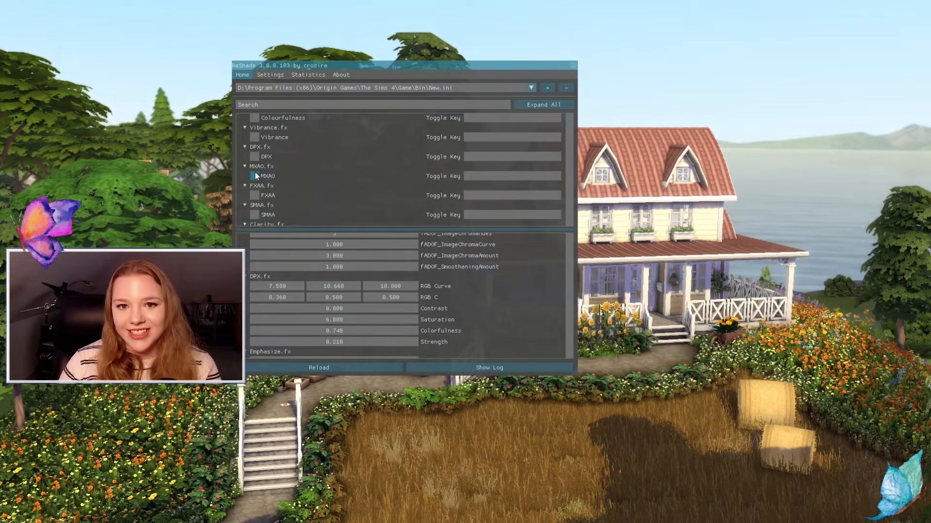
left_click_drag(464, 67, 308, 19)
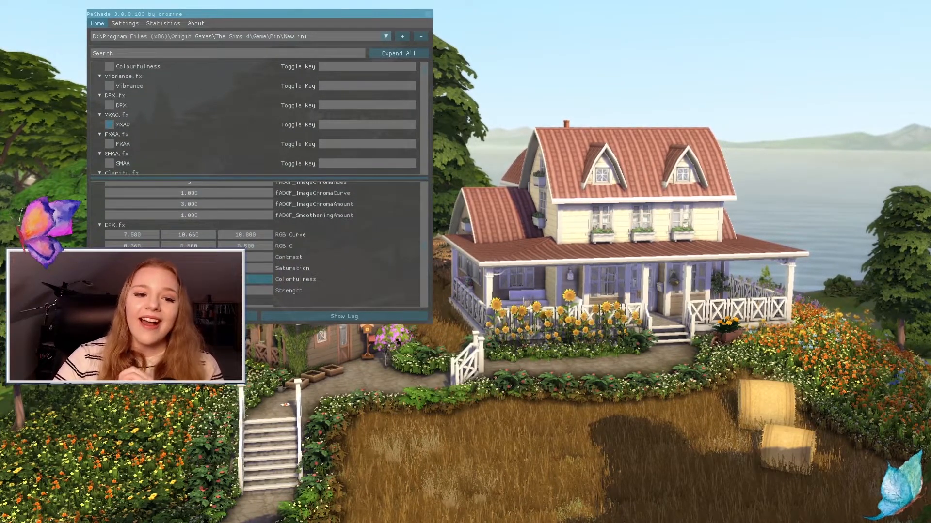
scroll(302, 240, "up", 5)
scroll(196, 238, "up", 10)
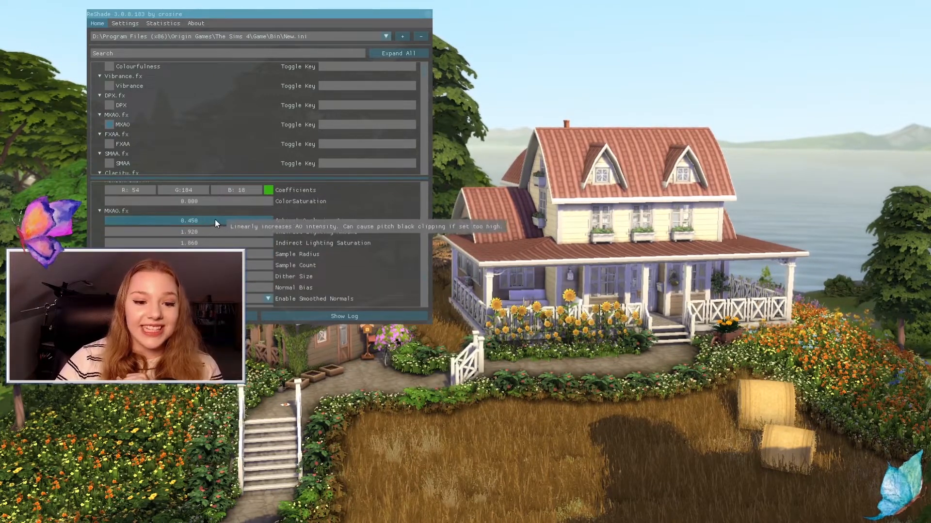
- Set MXAO's Ambient Occlusion Amount to 0.510 and Indirect Lighting Amount to about 9, and lower its Indirect Lighting Saturation
mouse_move(196, 220)
left_mouse_down()
mouse_move(287, 222)
mouse_move(159, 220)
mouse_move(246, 218)
mouse_move(184, 218)
left_mouse_up()
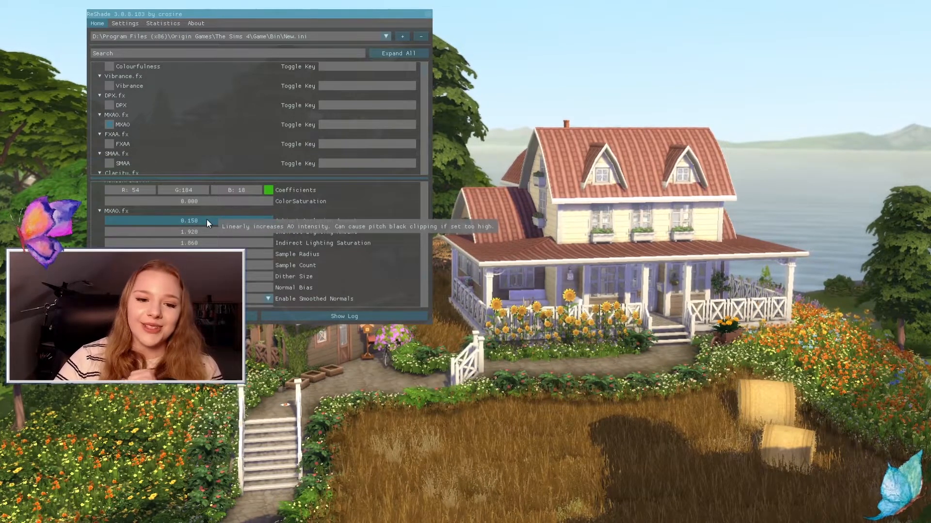
left_click_drag(207, 219, 228, 232)
left_click_drag(170, 243, 141, 242)
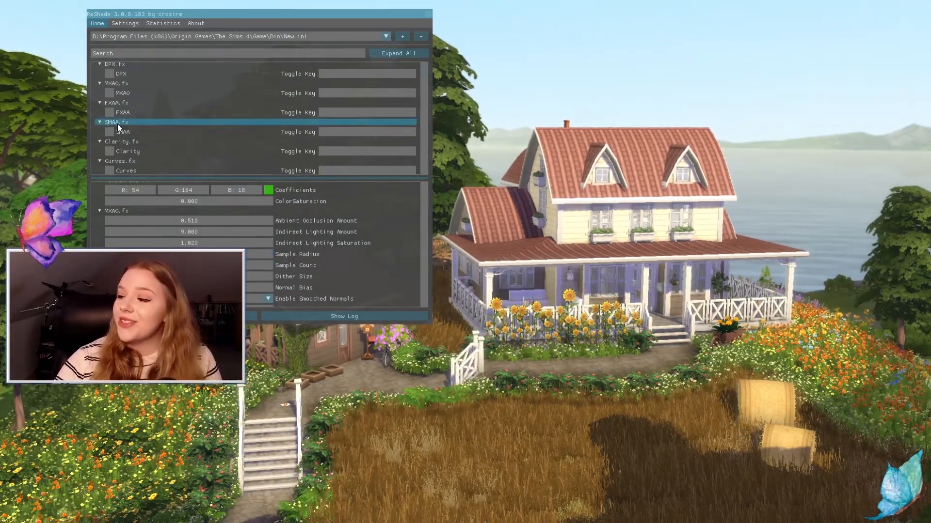
- Try out the FXAA and SMAA anti-aliasing effects one after the other
left_click(118, 125)
scroll(197, 153, "down", 1)
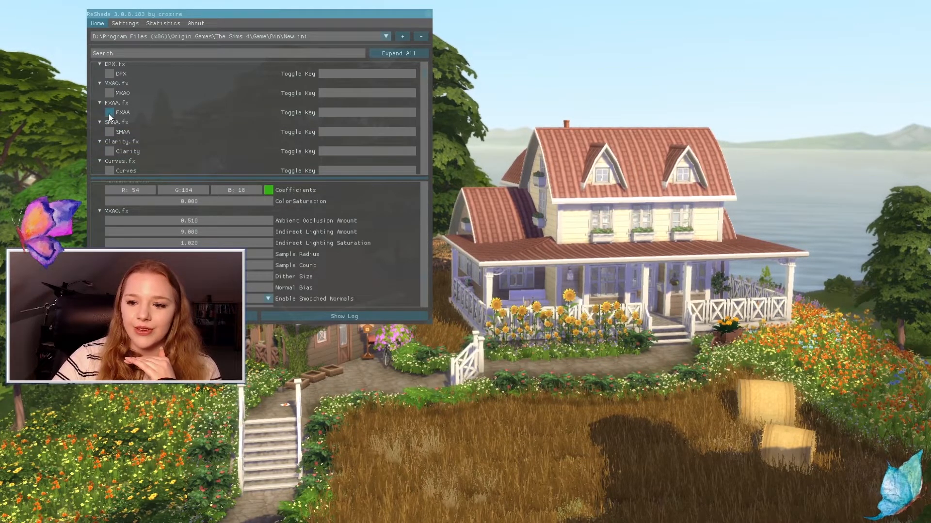
left_click(109, 132)
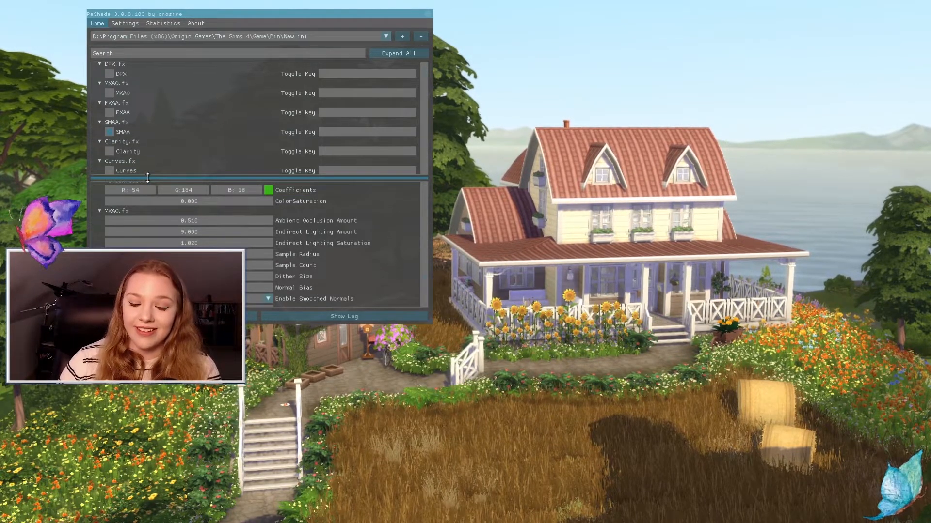
- Try out the Clarity, Curves and FilmicPass effects one at a time, disabling each one again
scroll(242, 165, "down", 3)
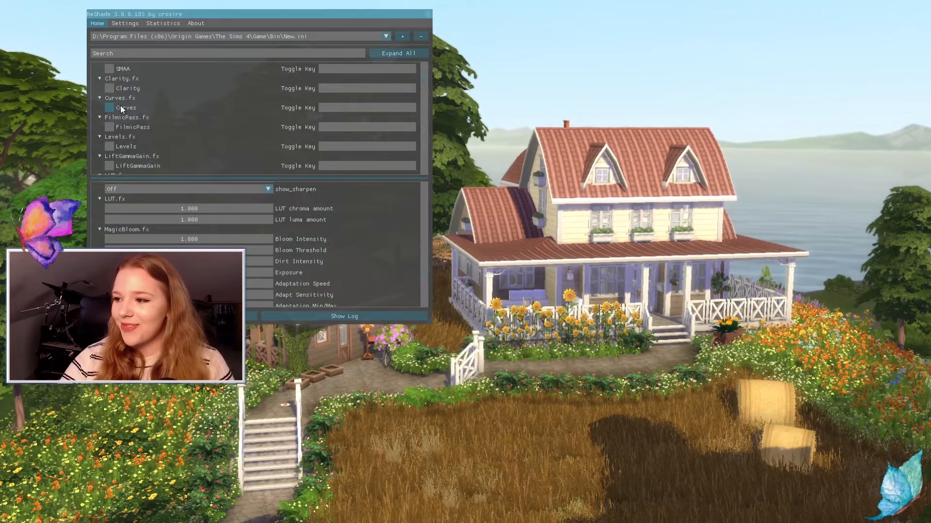
left_click(109, 88)
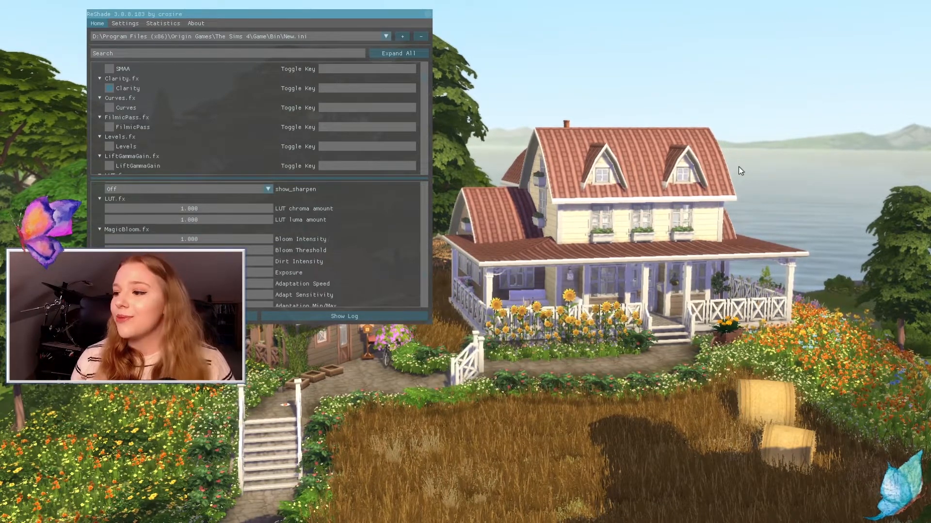
left_click(112, 104)
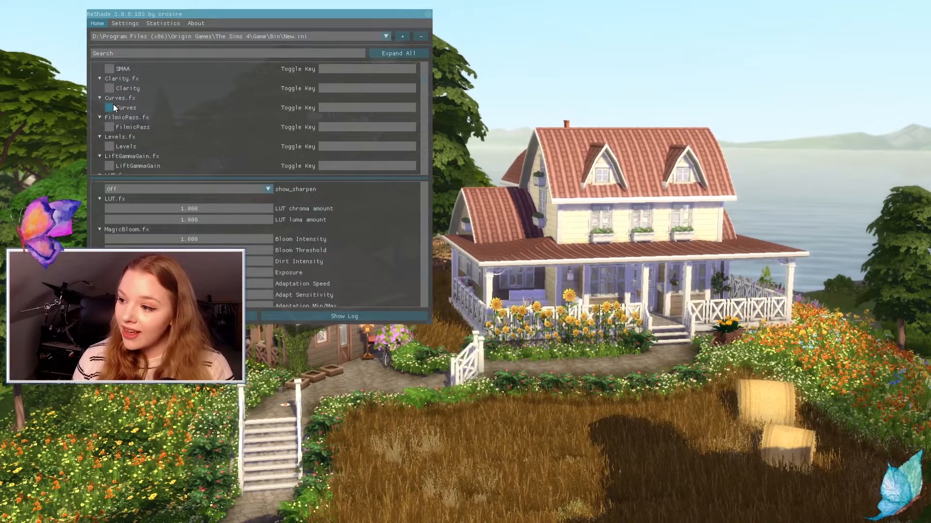
left_click(111, 108)
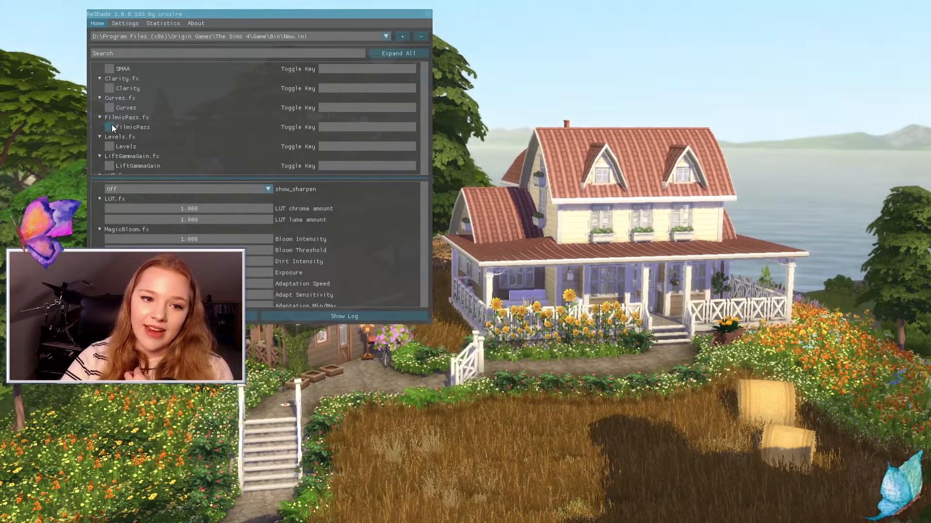
left_click(112, 127)
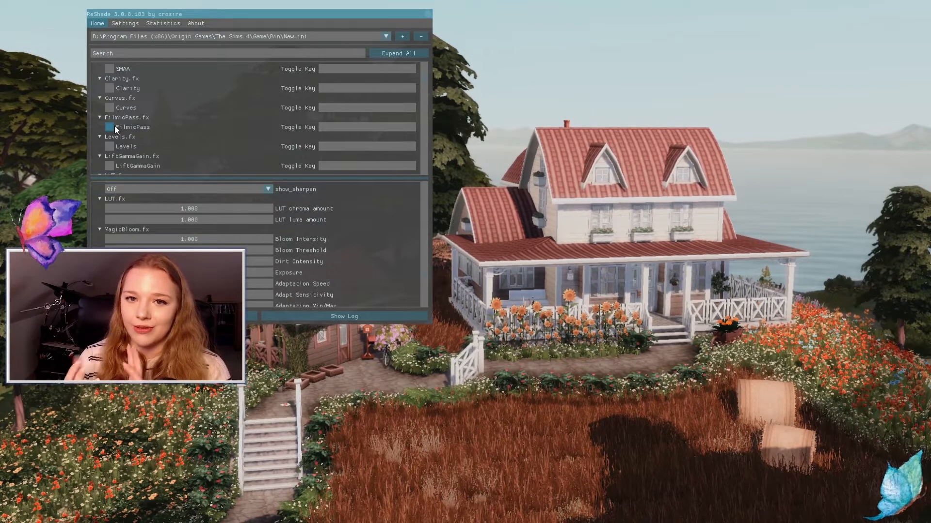
left_click(114, 127)
- Enable the AdaptiveFog effect and reposition the ReShade window to inspect the fog across the whole scene
scroll(110, 142, "down", 1)
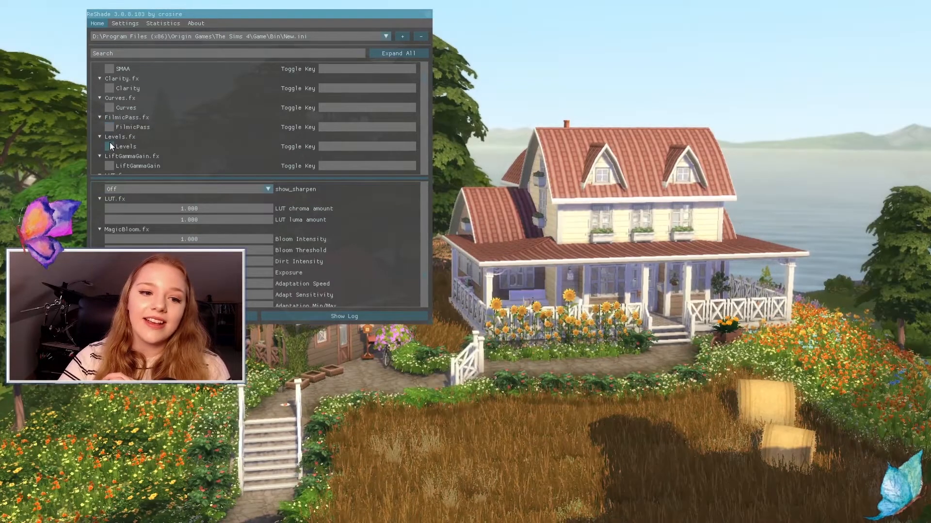
left_click(120, 136)
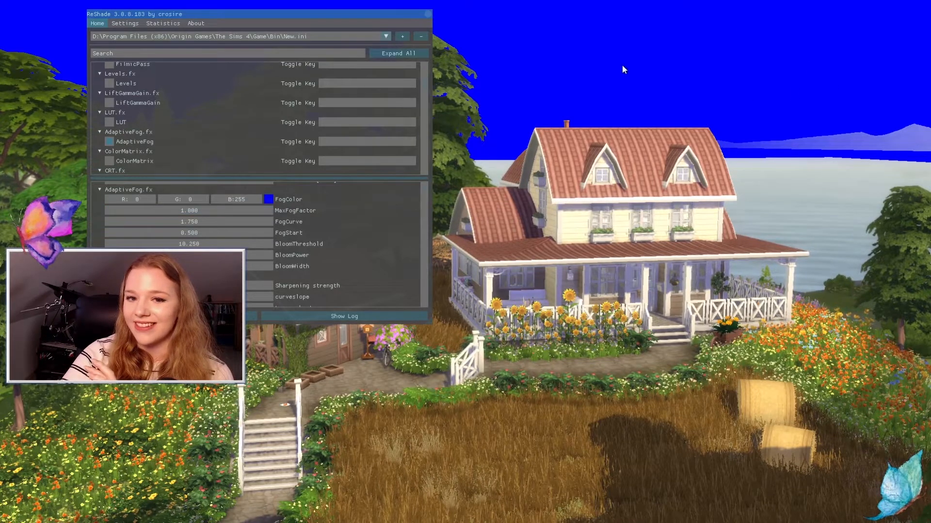
left_click_drag(293, 15, 615, 267)
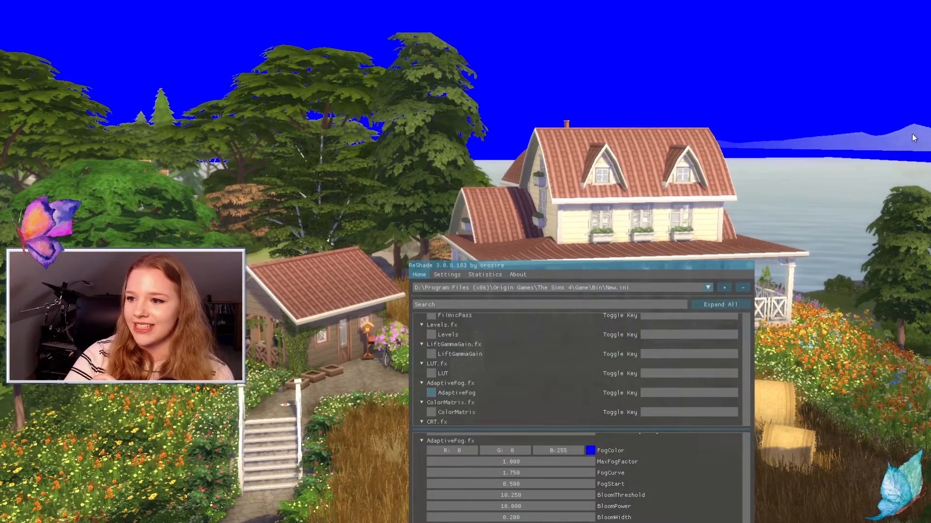
left_click_drag(590, 276, 284, 18)
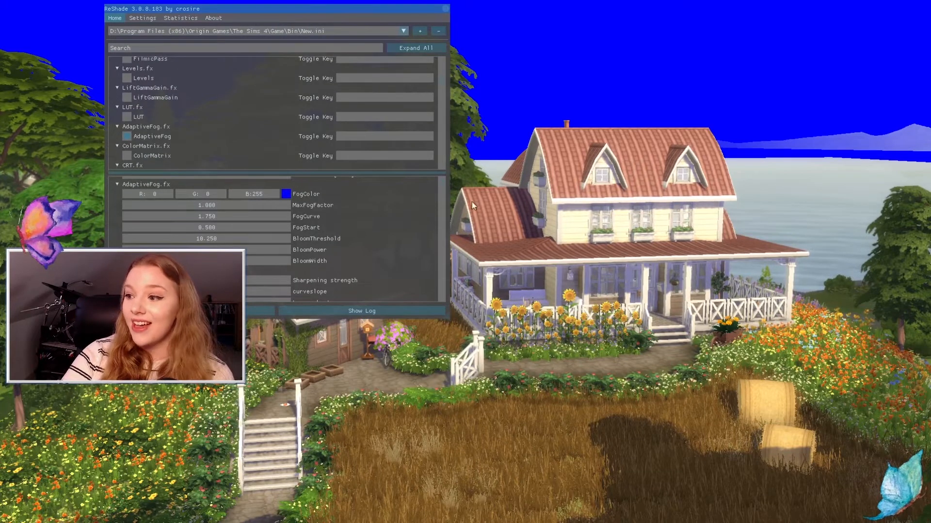
- Raise AdaptiveFog's FogCurve, set FogStart to 0.070, and set MaxFogFactor to 0.570
left_click_drag(244, 204, 195, 205)
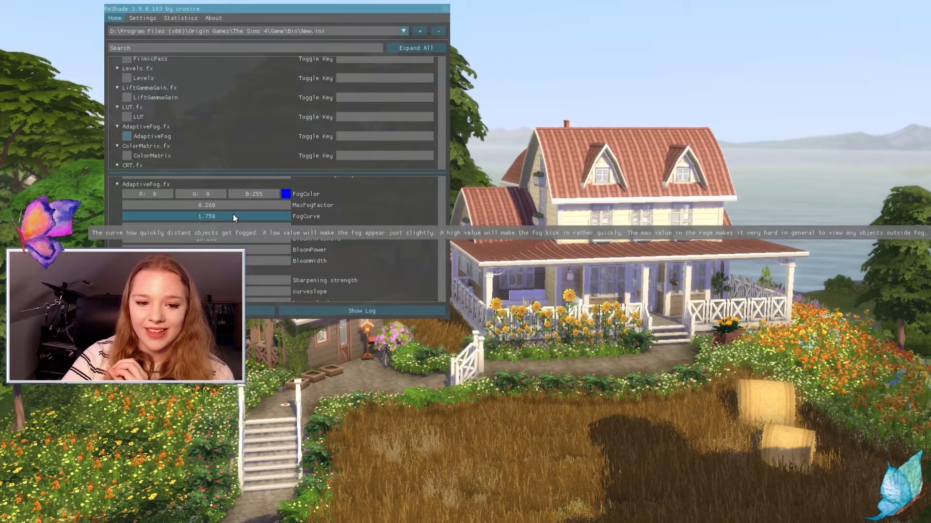
left_click_drag(233, 215, 214, 229)
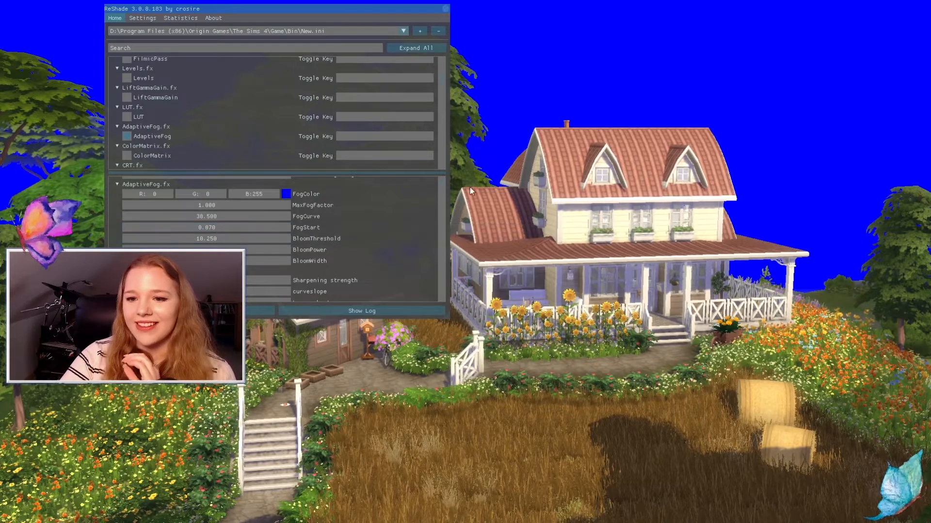
left_click_drag(274, 19, 225, 41)
left_click_drag(166, 230, 144, 231)
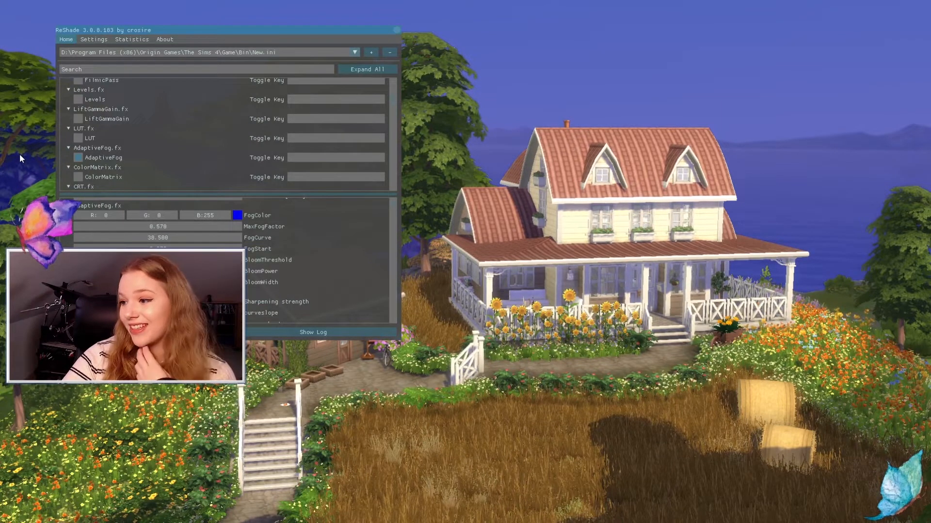
scroll(73, 146, "down", 2)
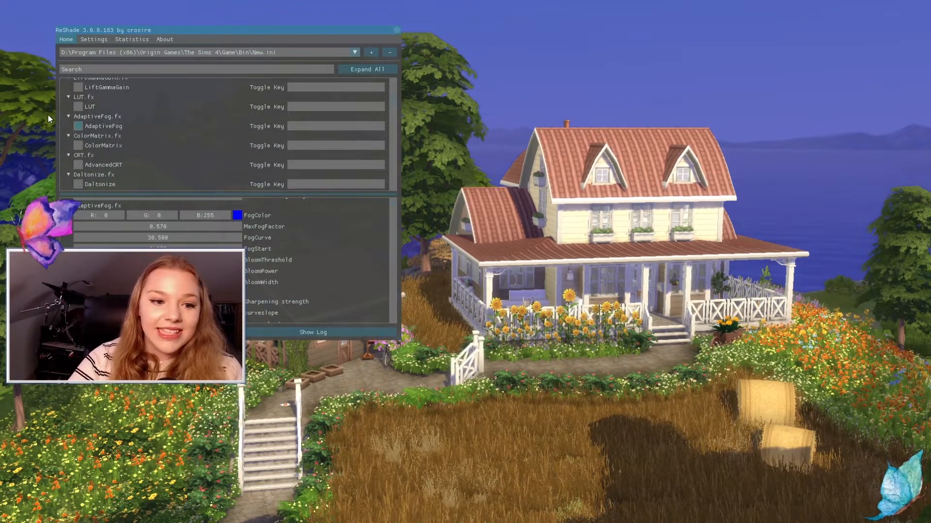
- Disable the AdaptiveFog effect and try out the ColorMatrix effect, switching it off again
left_click(79, 127)
left_click(78, 146)
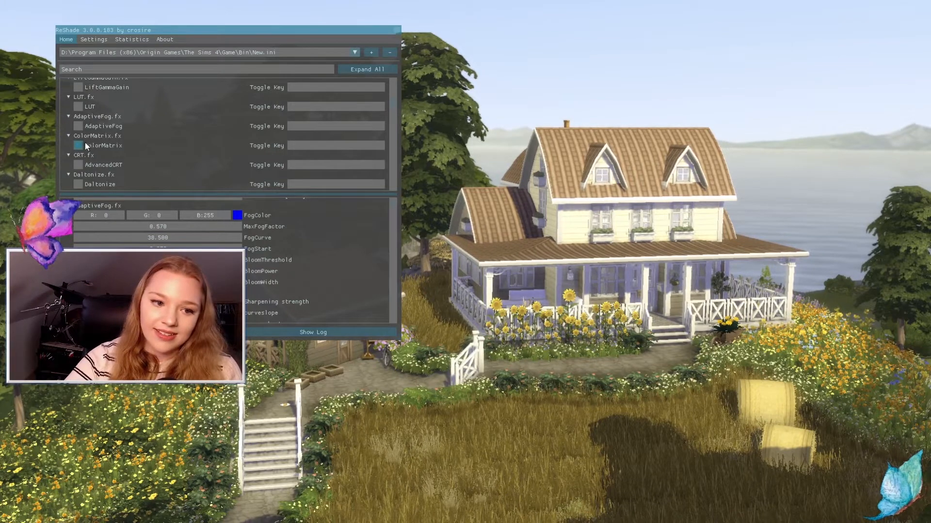
left_click(86, 142)
scroll(152, 139, "down", 1)
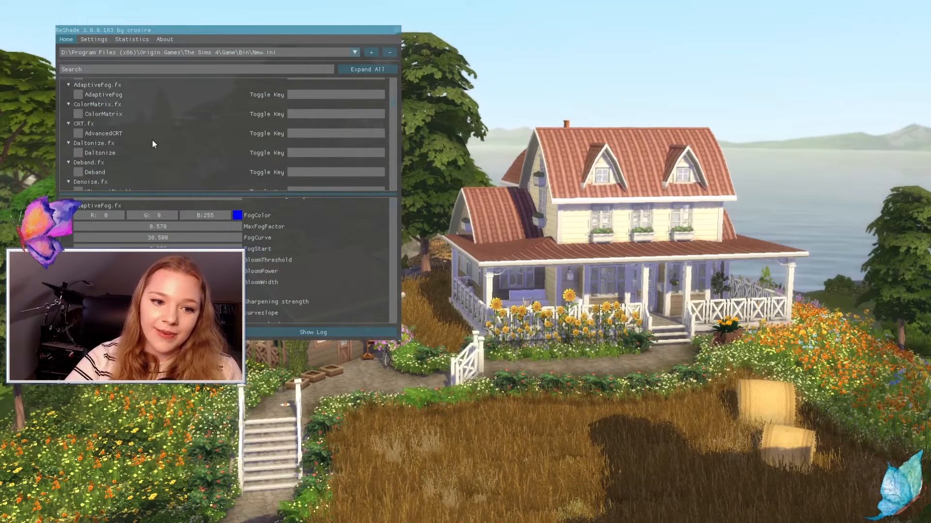
- Compare the scene with AdvancedCRT on and off and try out Daltonize, leaving both effects disabled
left_click(79, 134)
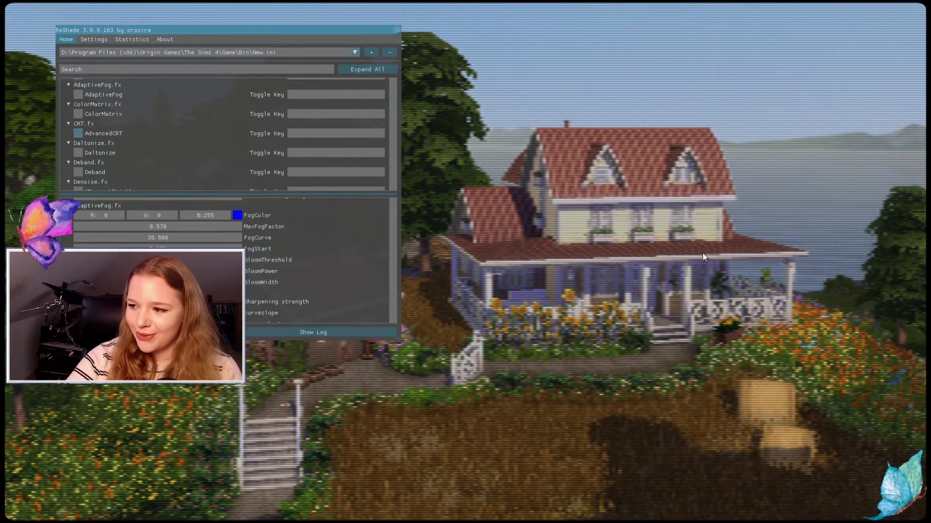
left_click(78, 134)
left_click(78, 134)
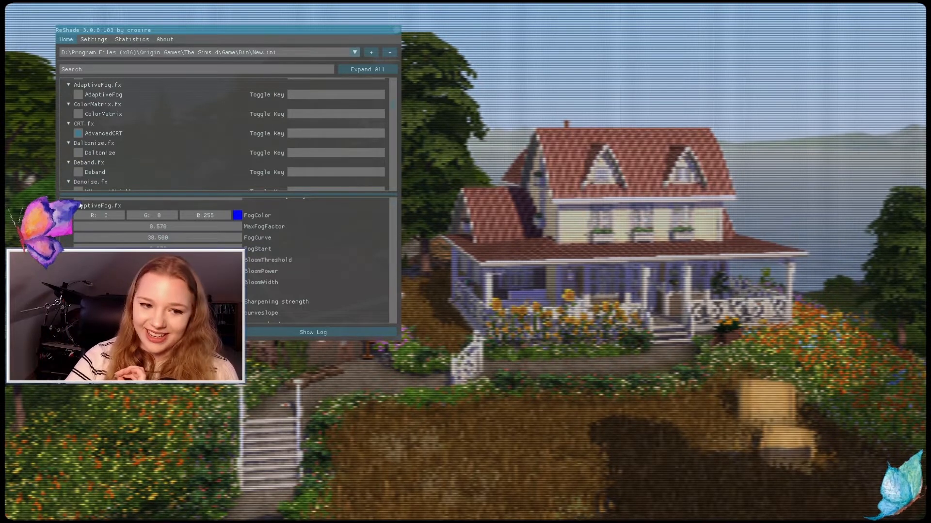
left_click(80, 133)
left_click(82, 151)
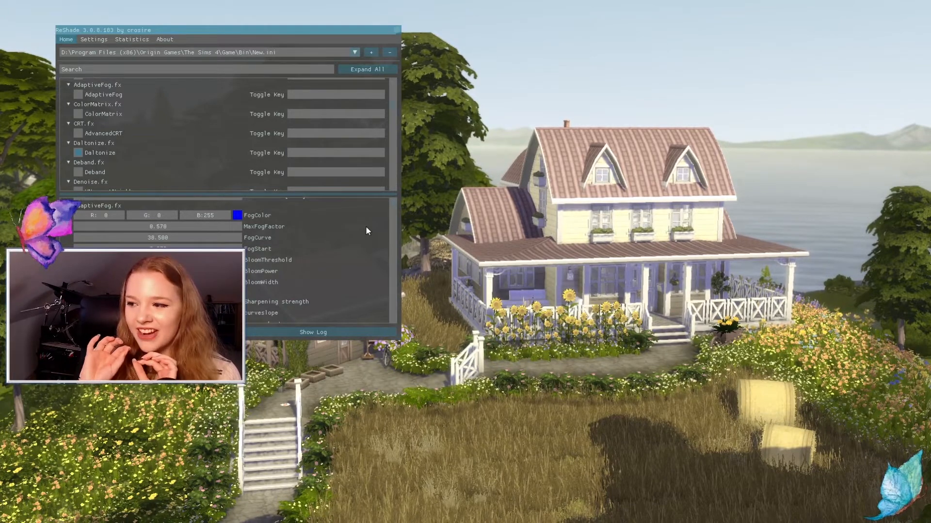
left_click(78, 153)
- Try out the DepthHaze and DisplayDepth effects one at a time, disabling each one again
scroll(82, 150, "down", 3)
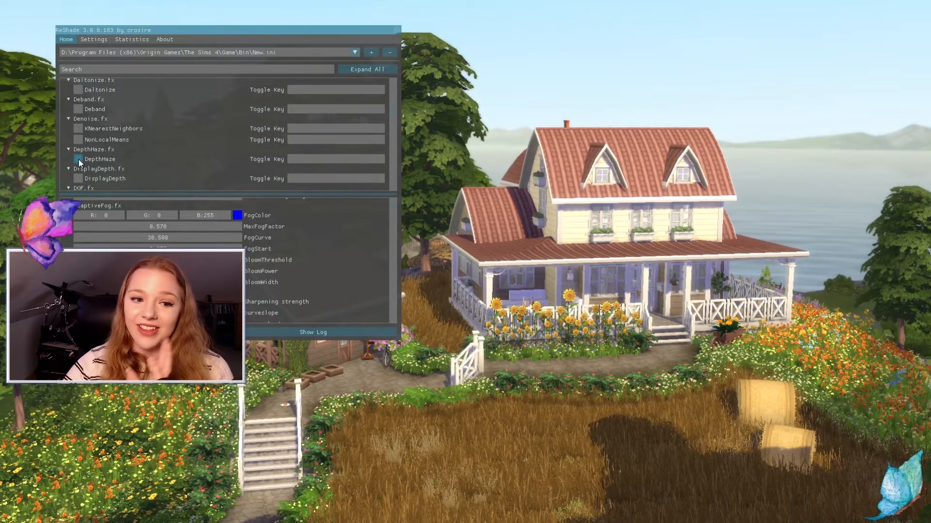
left_click(79, 159)
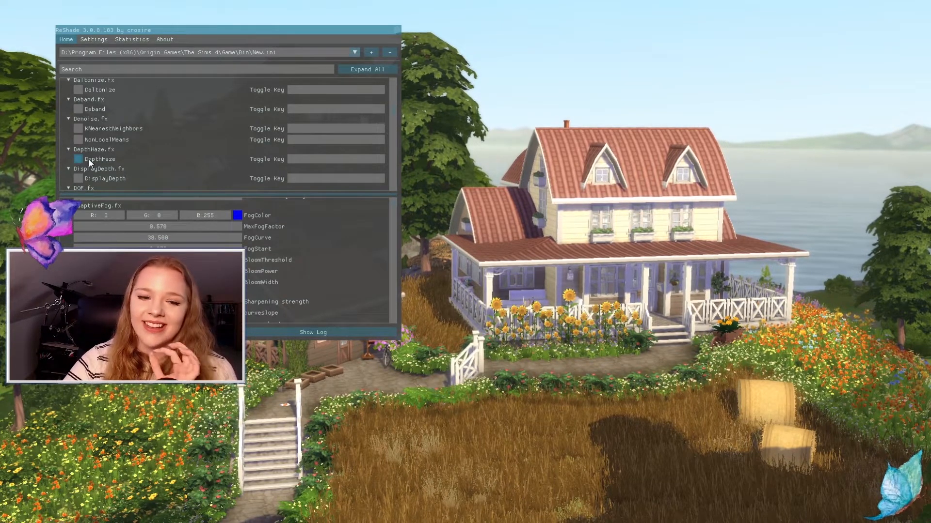
left_click(89, 159)
left_click(78, 179)
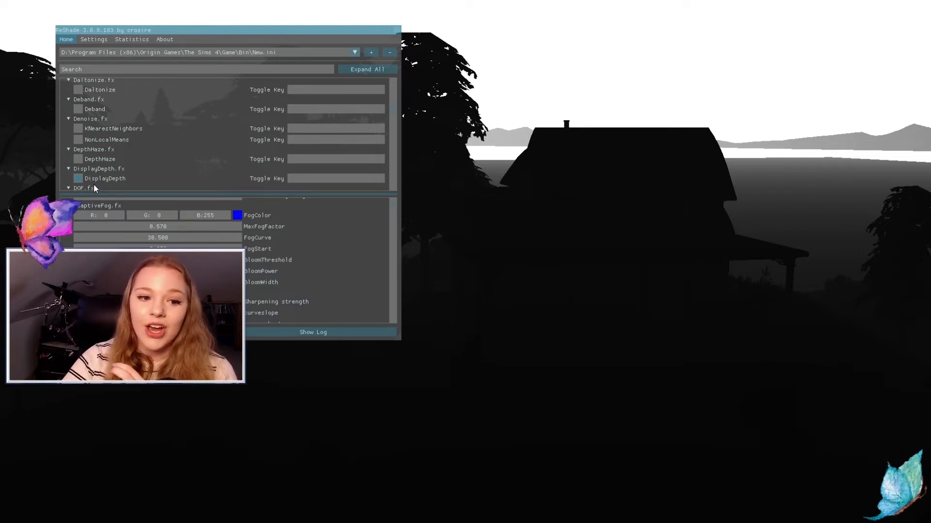
left_click(78, 178)
- Try out the RingDOF, MagicDOF, GP65CJ042DOF and MatsoDOF depth-of-field effects one at a time, disabling each one again
scroll(170, 161, "down", 1)
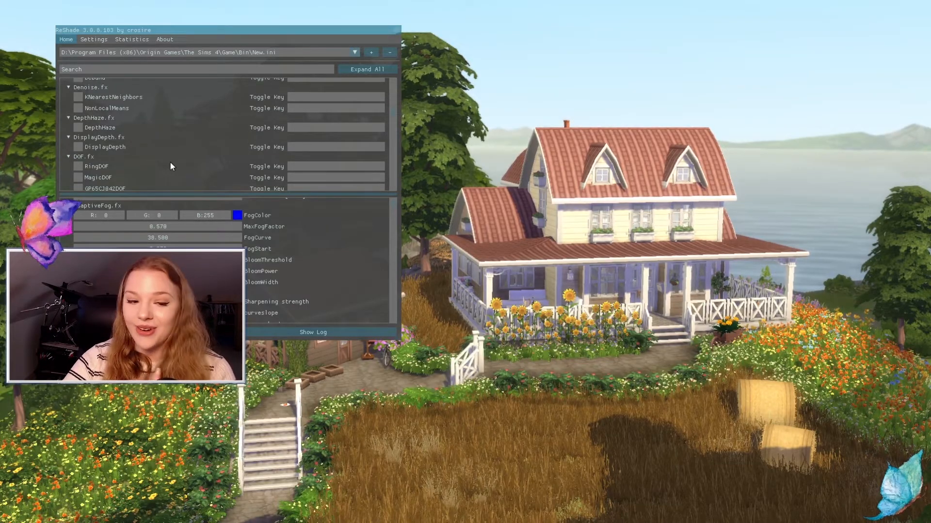
scroll(170, 161, "down", 1)
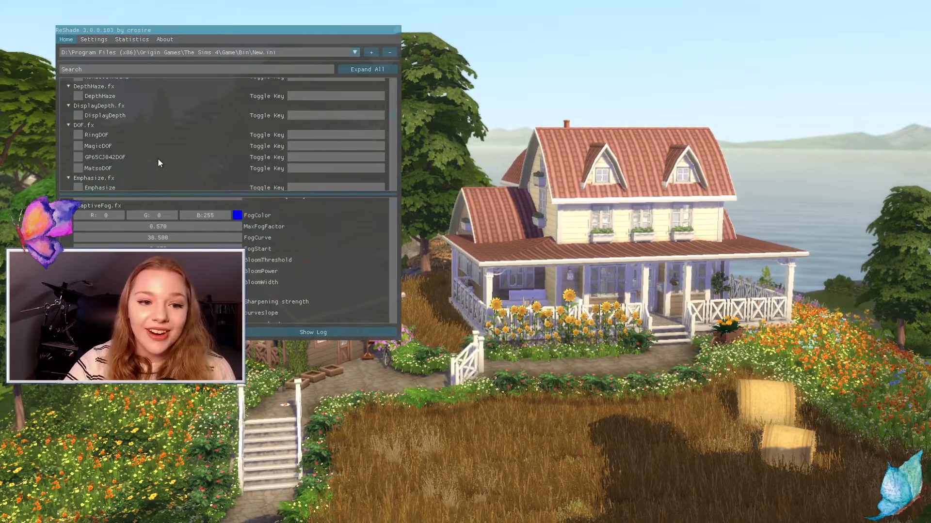
left_click(78, 134)
scroll(145, 136, "down", 1)
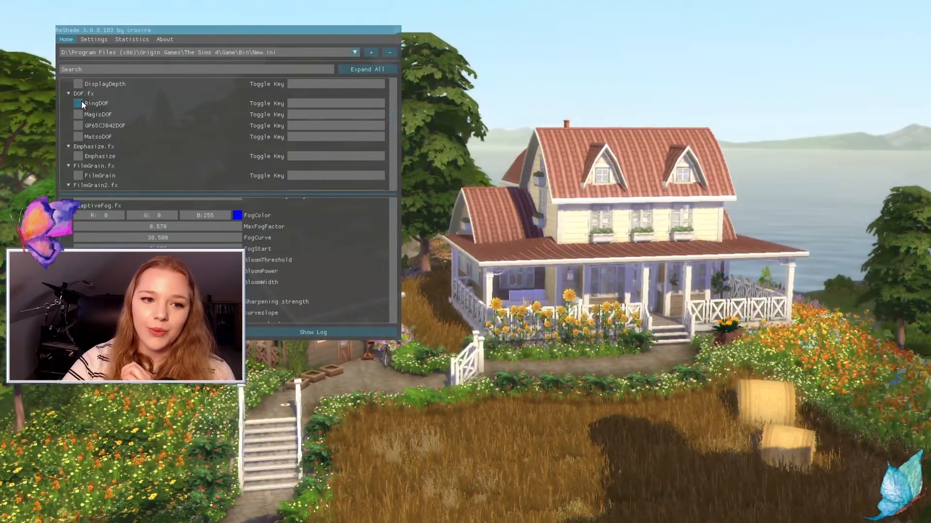
left_click(77, 115)
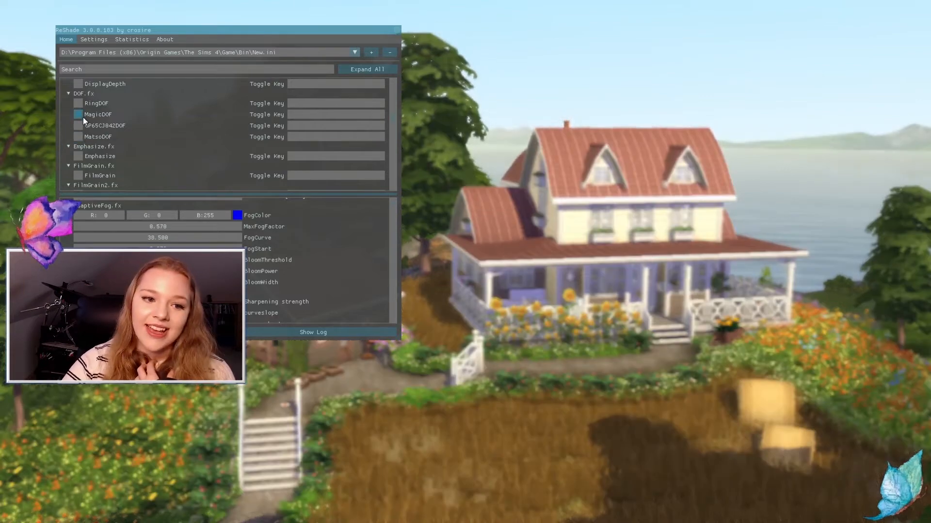
left_click(83, 117)
left_click(82, 124)
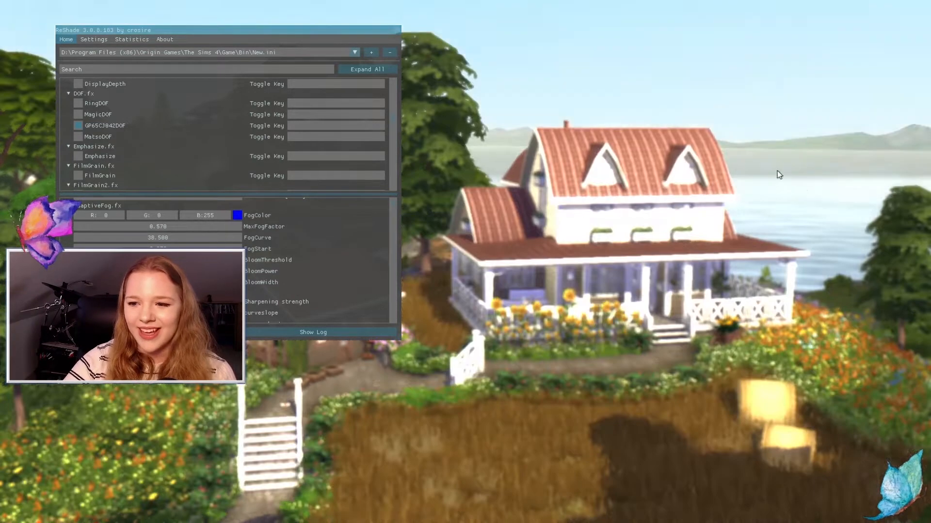
left_click(77, 137)
left_click(78, 126)
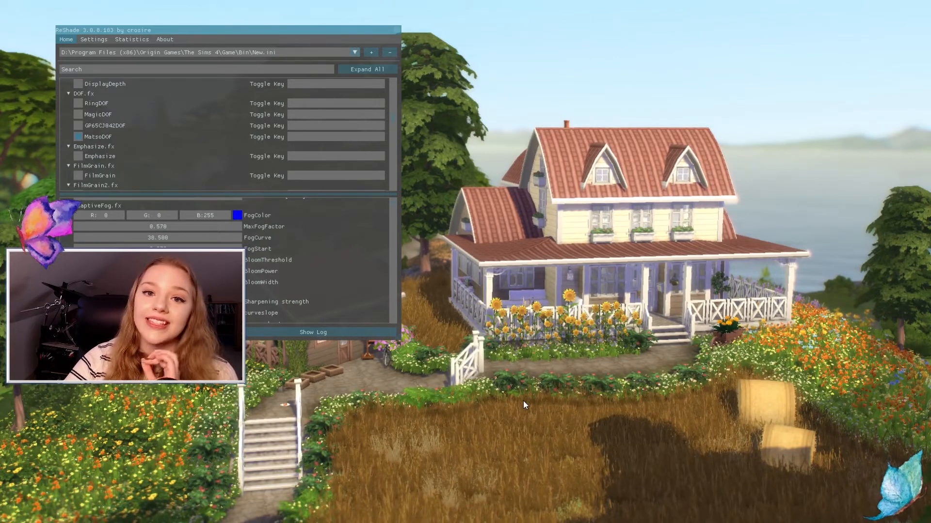
left_click(85, 136)
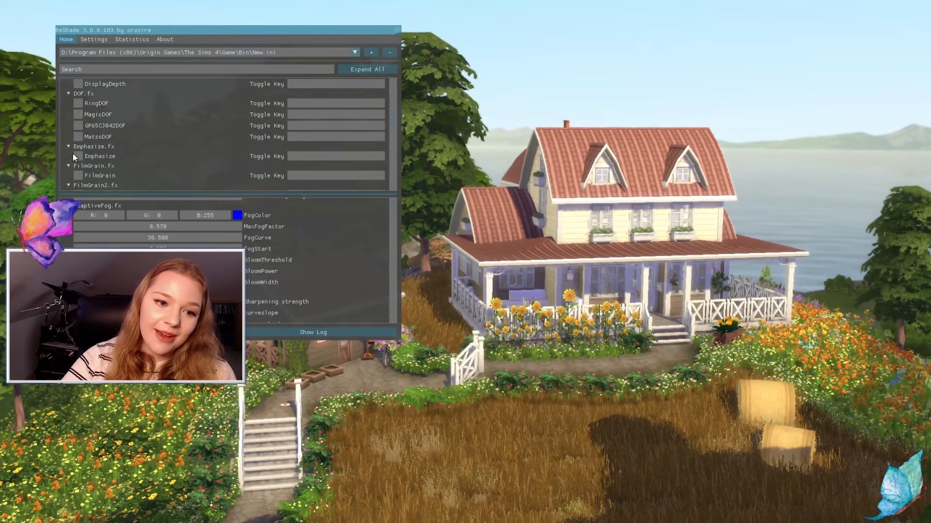
- Try out the Emphasize, FilmGrain and FilmGrain2 effects one after the other
left_click(78, 156)
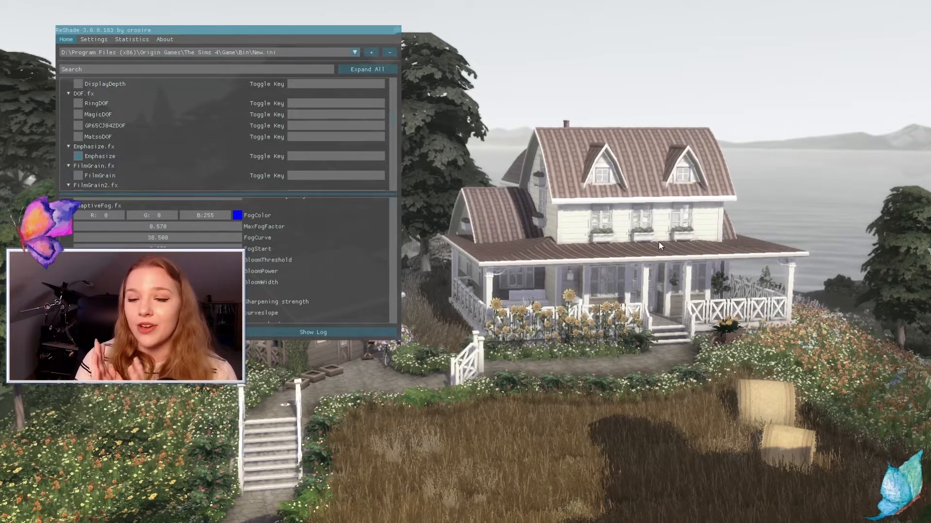
left_click(78, 156)
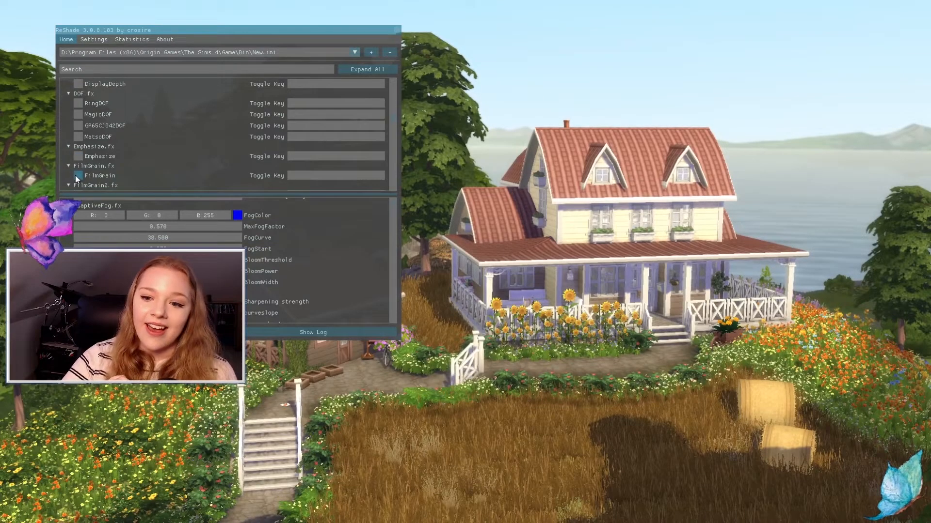
scroll(178, 150, "down", 2)
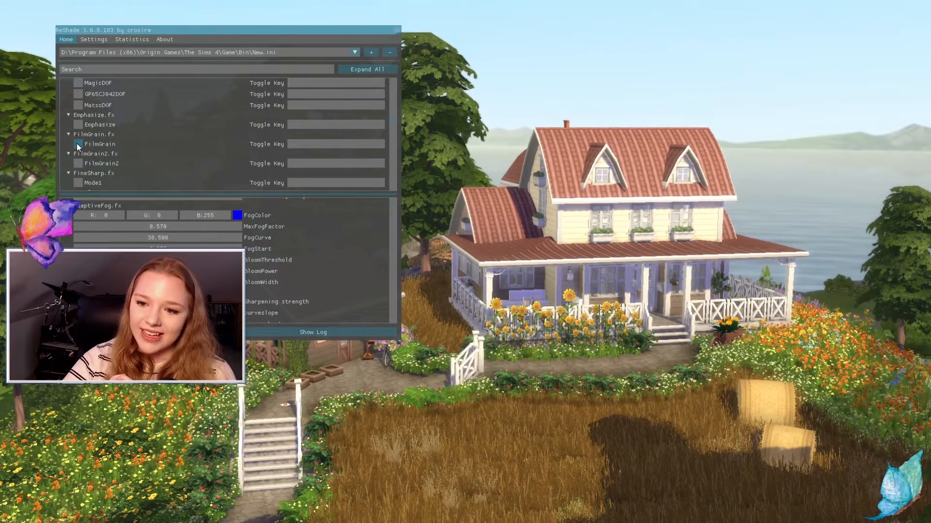
left_click(78, 144)
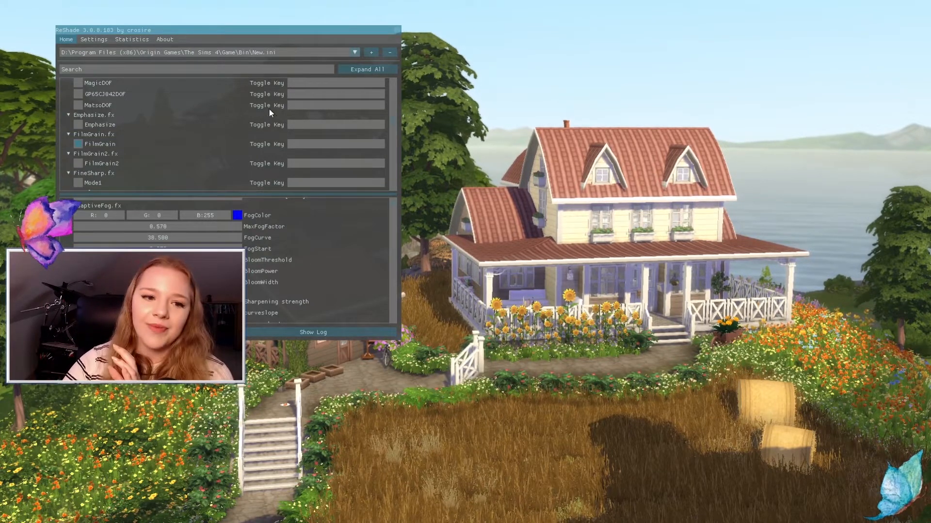
left_click(88, 143)
left_click(79, 165)
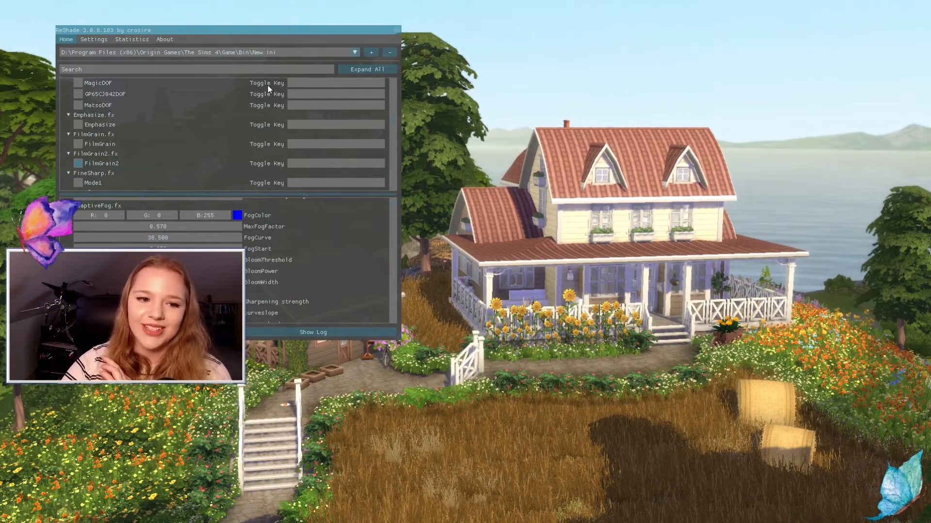
scroll(175, 133, "down", 1)
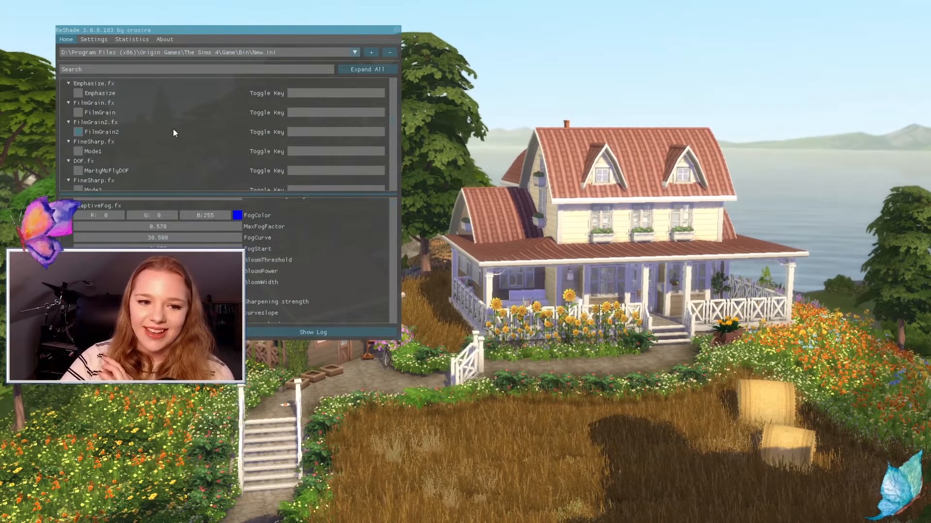
- Try out the MartyMcFlyDOF, HDR and HQ4X effects one at a time, disabling each one again
left_click(78, 170)
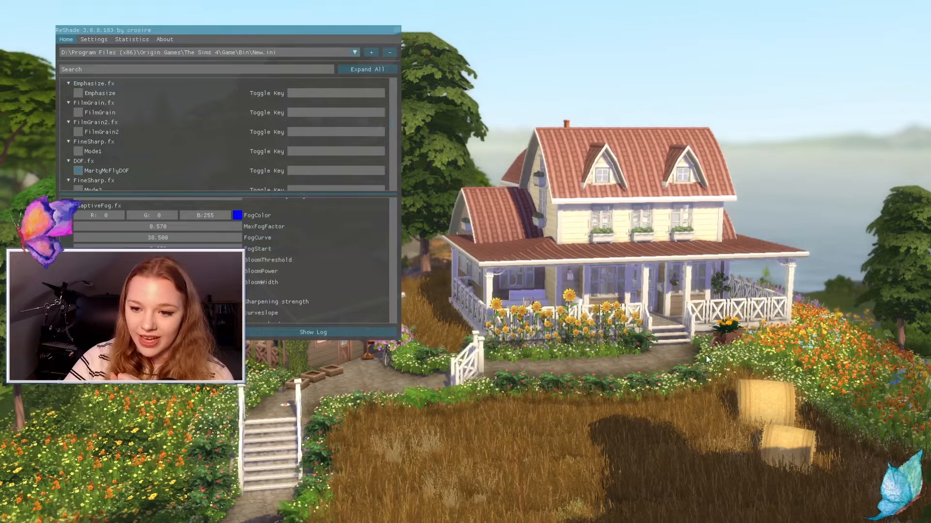
left_click(77, 172)
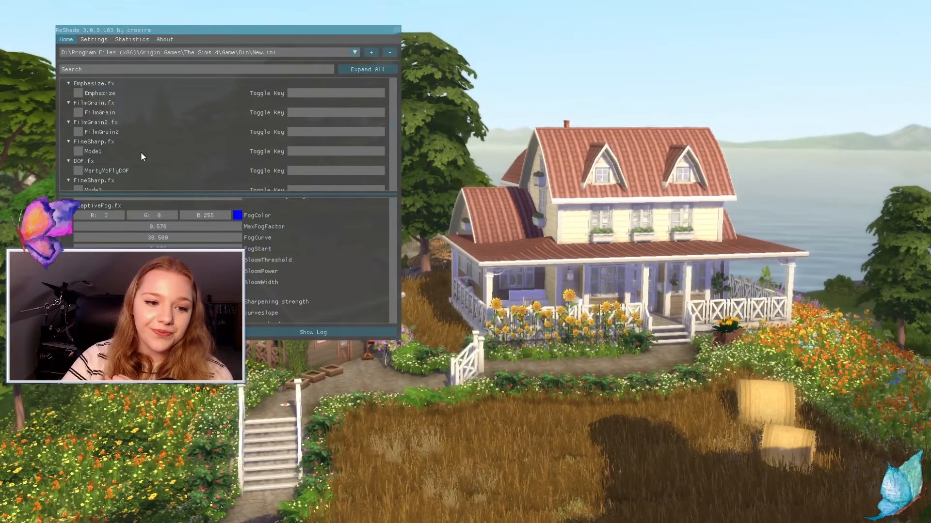
scroll(79, 161, "down", 3)
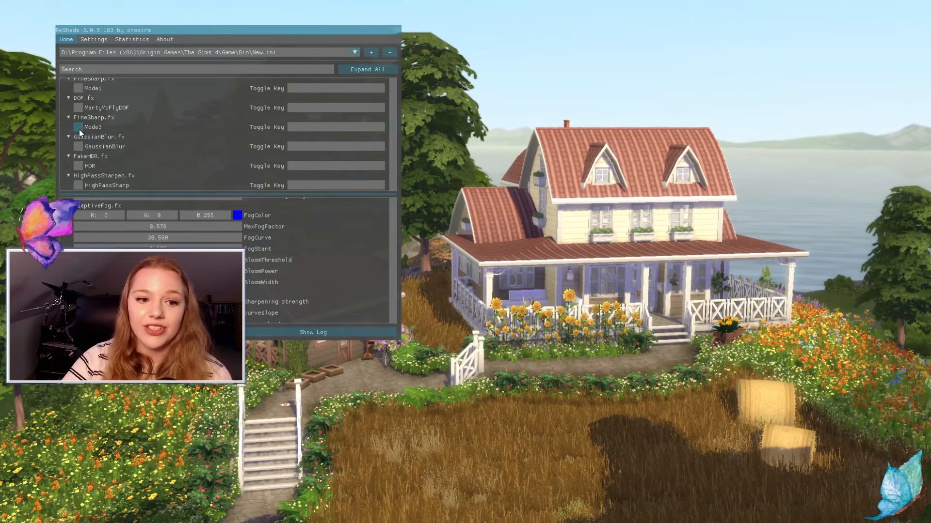
left_click(78, 165)
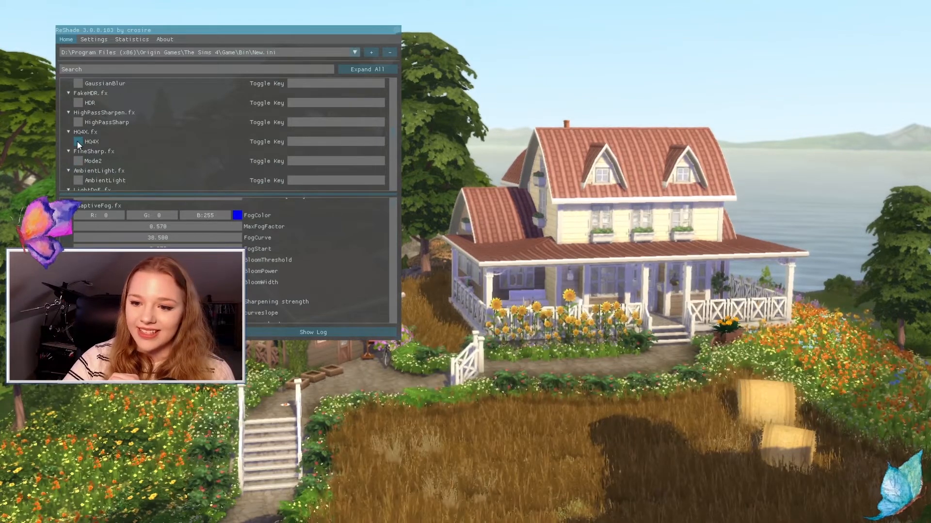
left_click(78, 143)
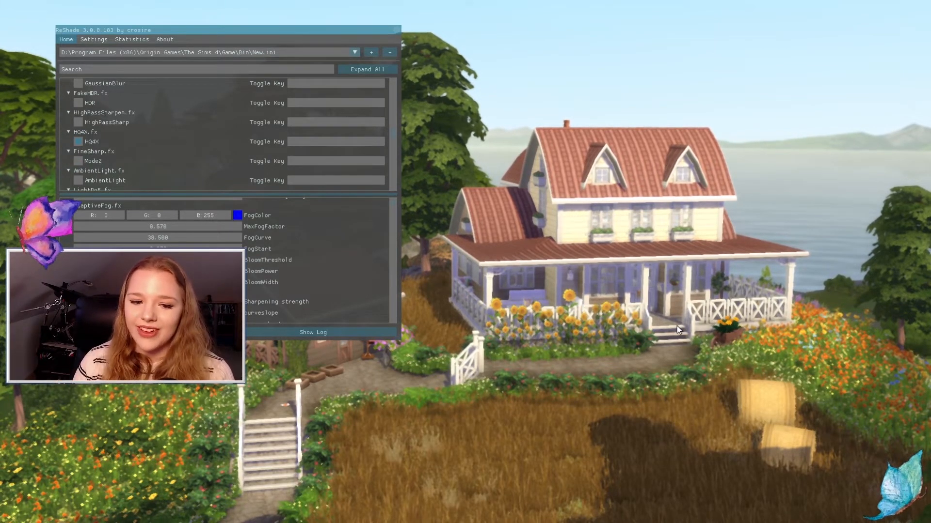
left_click(73, 138)
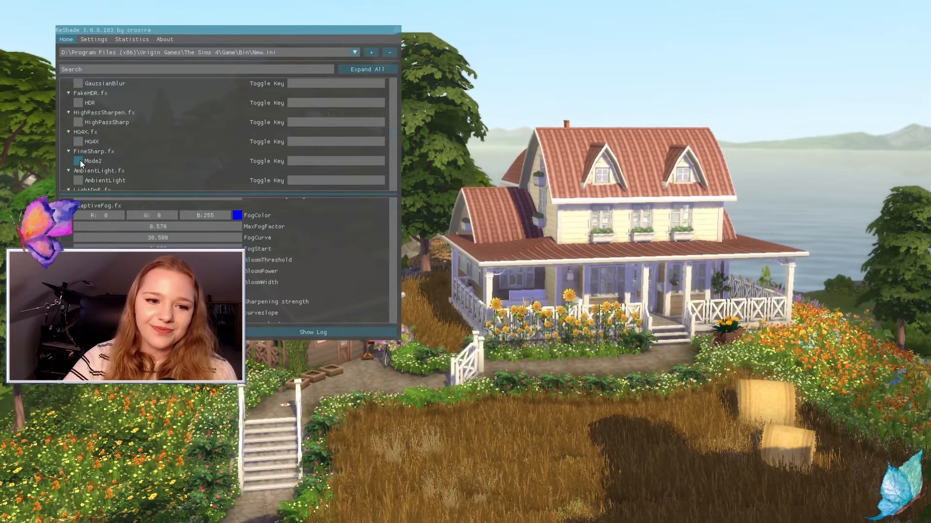
- Try out the AmbientLight effect on the house scene
scroll(83, 162, "down", 1)
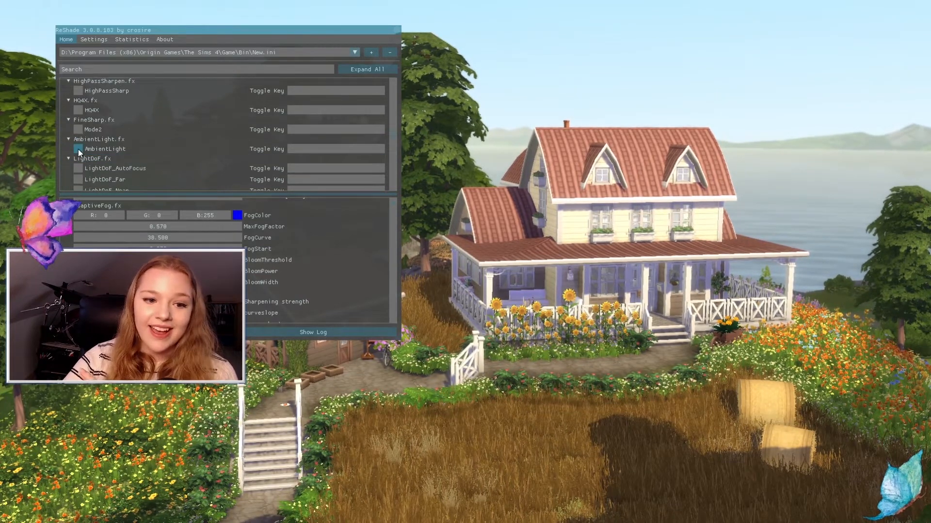
left_click(78, 149)
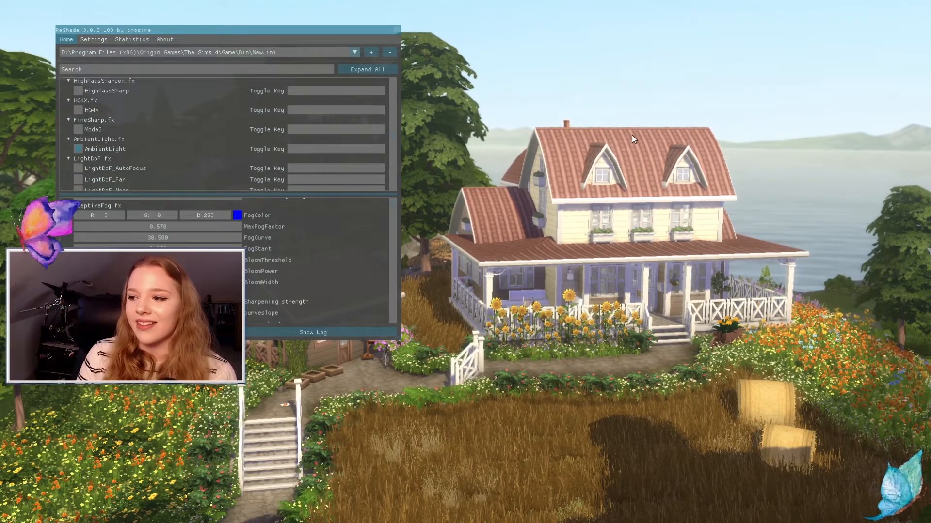
scroll(121, 160, "down", 1)
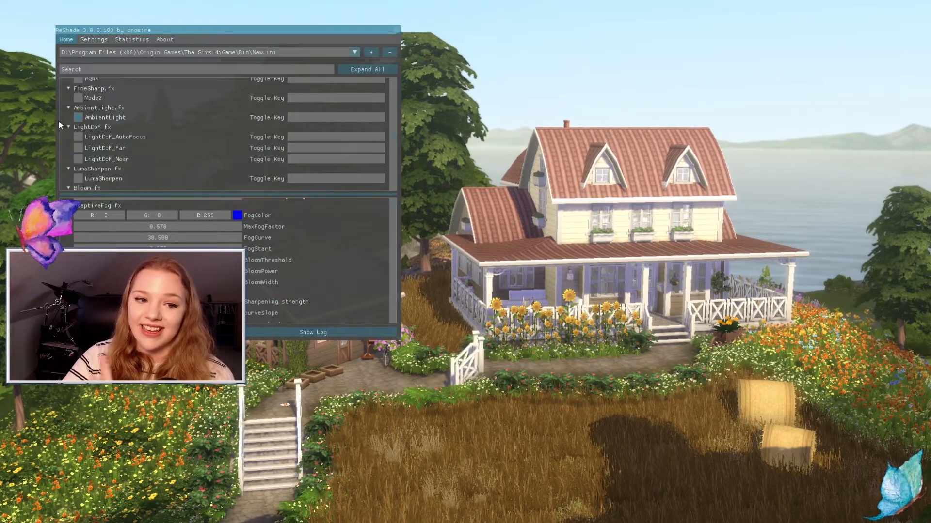
- Compare the scene with LightDoF_AutoFocus on and off, leave it disabled, and enable LightDoF_Far
left_click(84, 137)
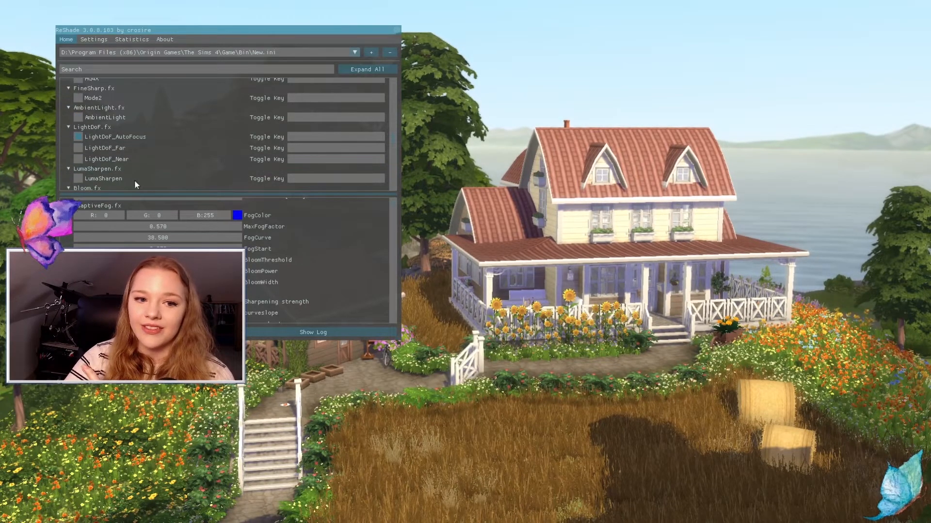
left_click(78, 137)
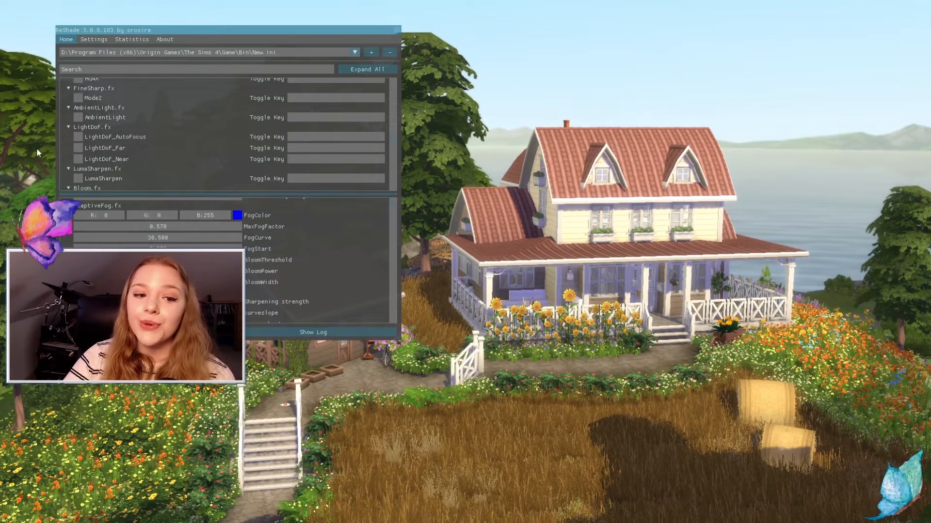
left_click(124, 137)
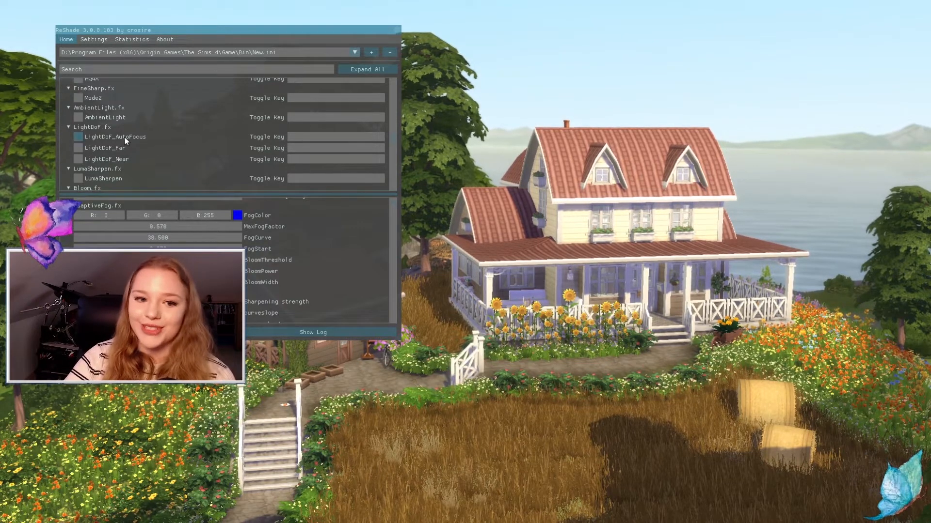
left_click(122, 140)
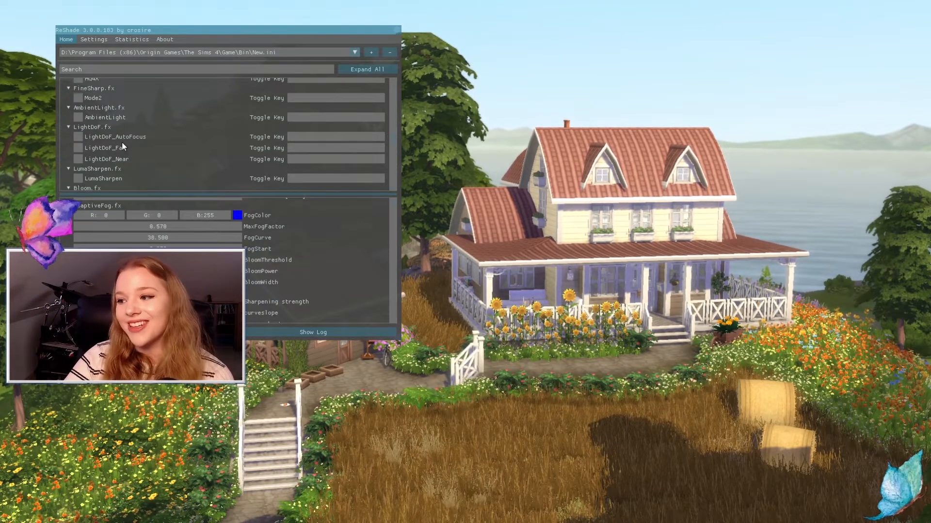
left_click(121, 145)
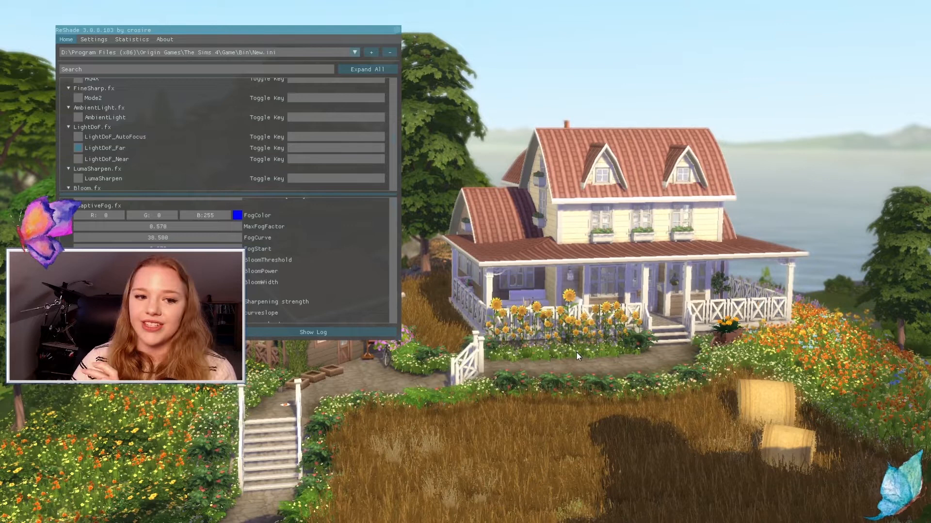
- Disable LightDoF_Far and try out the BloomAndLensFlares and MagicBloom effects one at a time, disabling each again
left_click(78, 148)
scroll(82, 149, "down", 2)
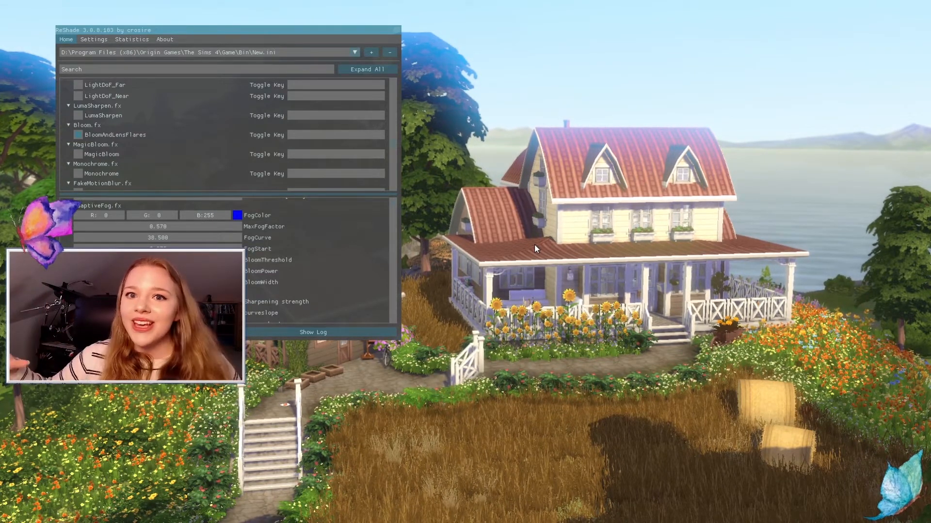
left_click(78, 135)
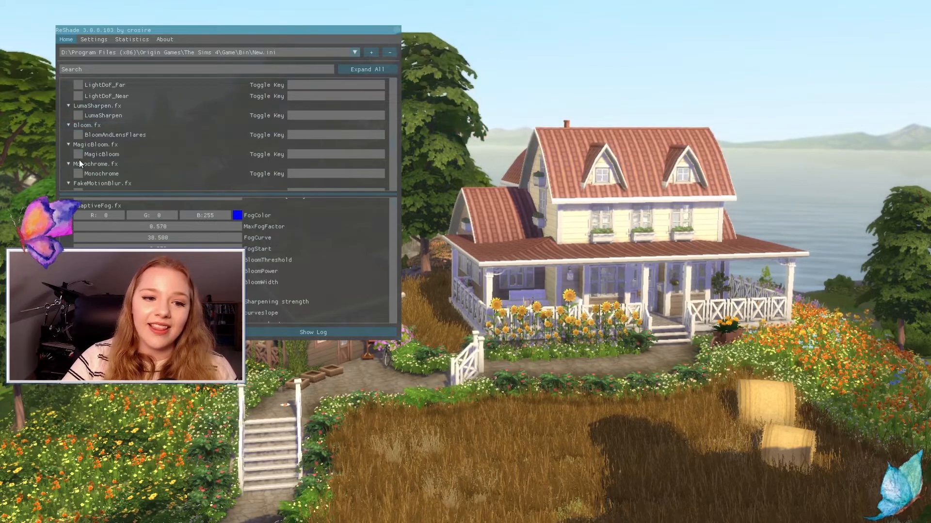
left_click(78, 154)
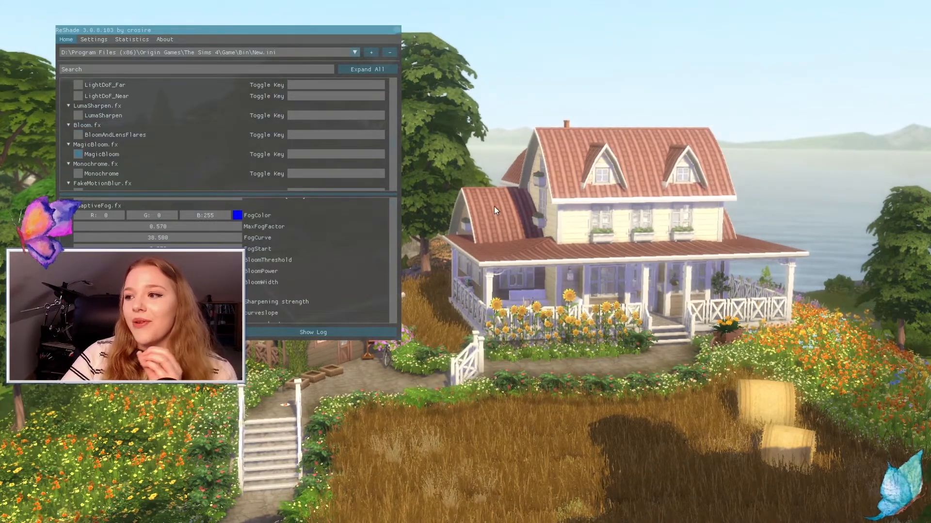
left_click(83, 156)
- Try out the Monochrome and MotionBlur effects one at a time, disabling each again
left_click(80, 175)
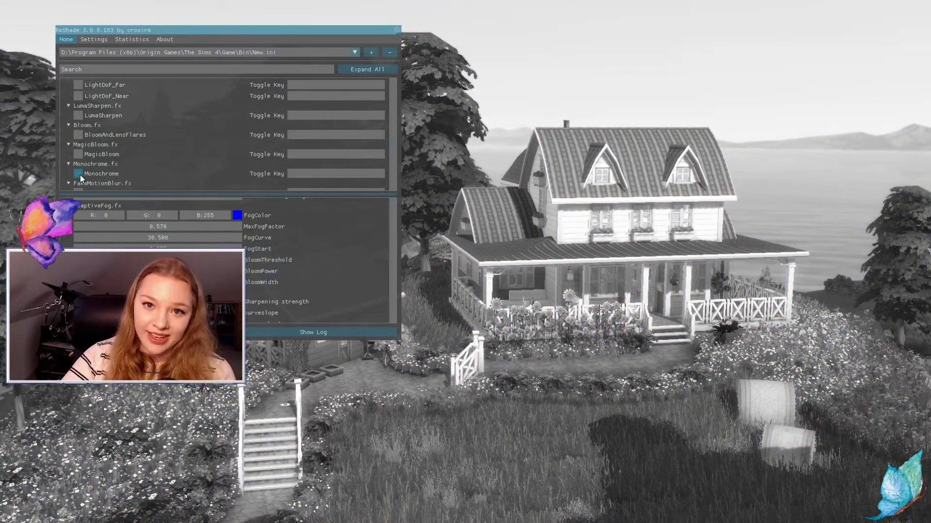
left_click(80, 175)
scroll(80, 176, "down", 1)
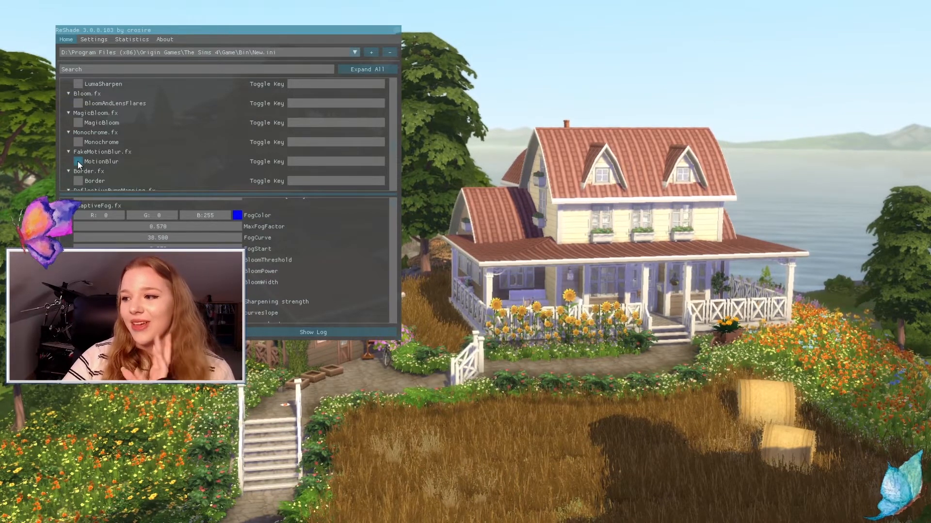
left_click(78, 162)
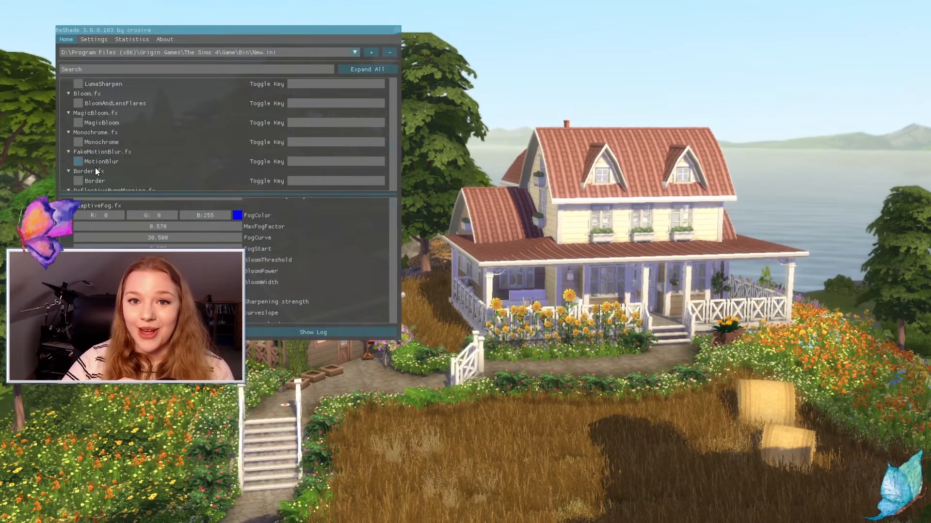
scroll(96, 170, "down", 1)
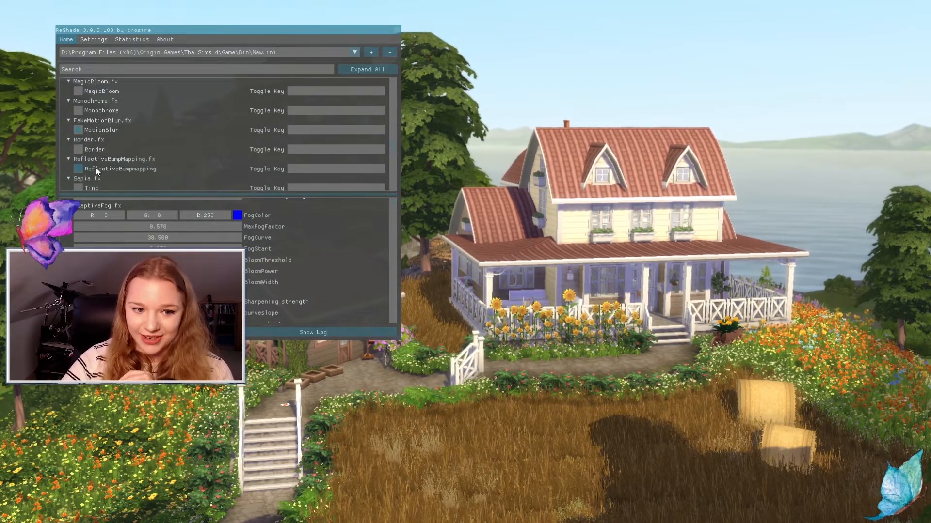
left_click(78, 130)
- Compare the scene with the Border effect on and off, leaving it disabled
left_click(79, 150)
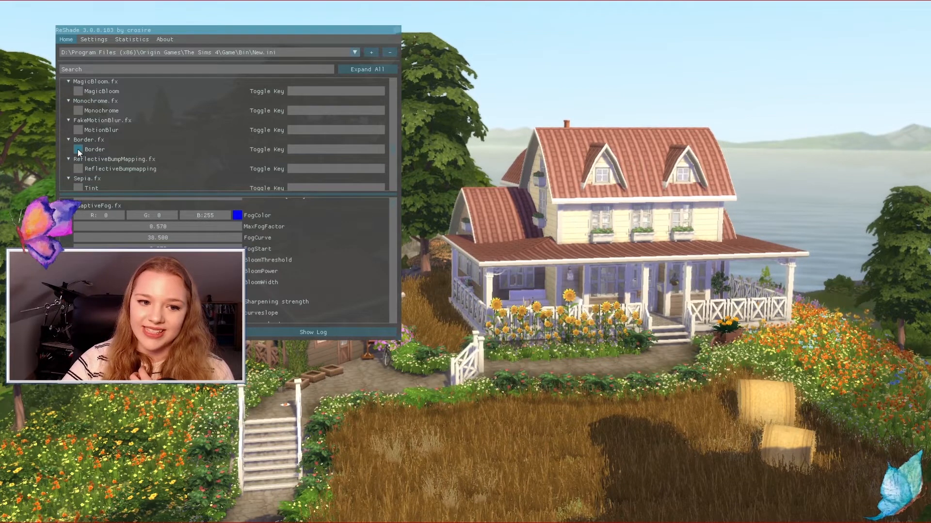
left_click(79, 151)
left_click(79, 152)
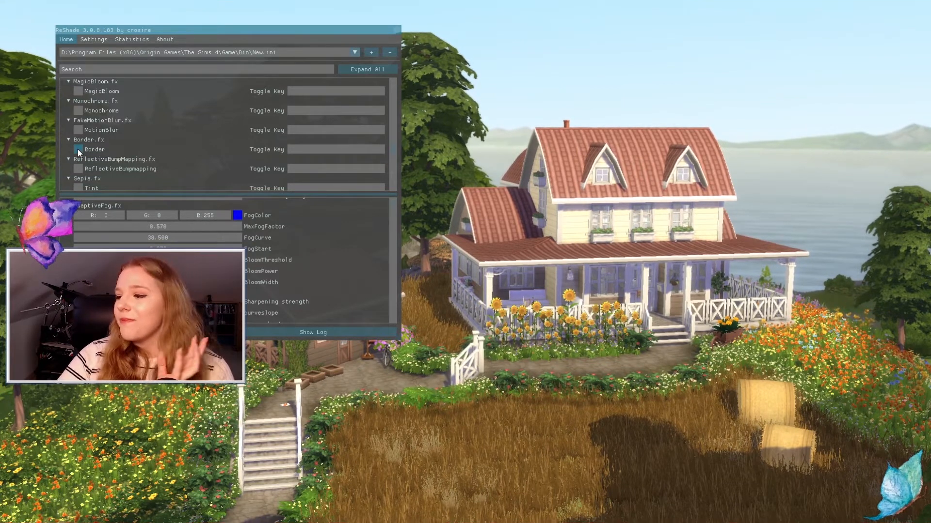
left_click(79, 151)
- Try out the Sepia Tint and SurfaceBlur effects without keeping them, and move the ReShade window closer to the house
left_click(80, 187)
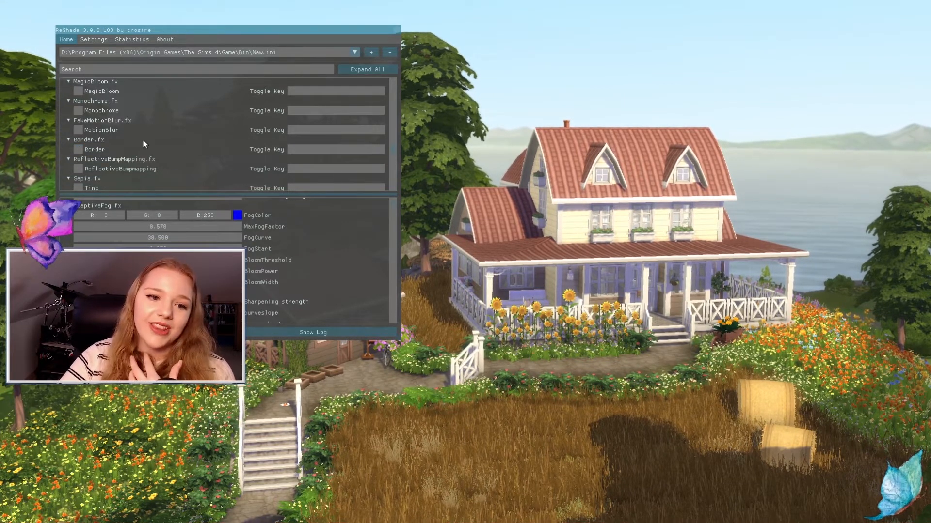
scroll(142, 138, "down", 1)
left_click_drag(217, 29, 397, 20)
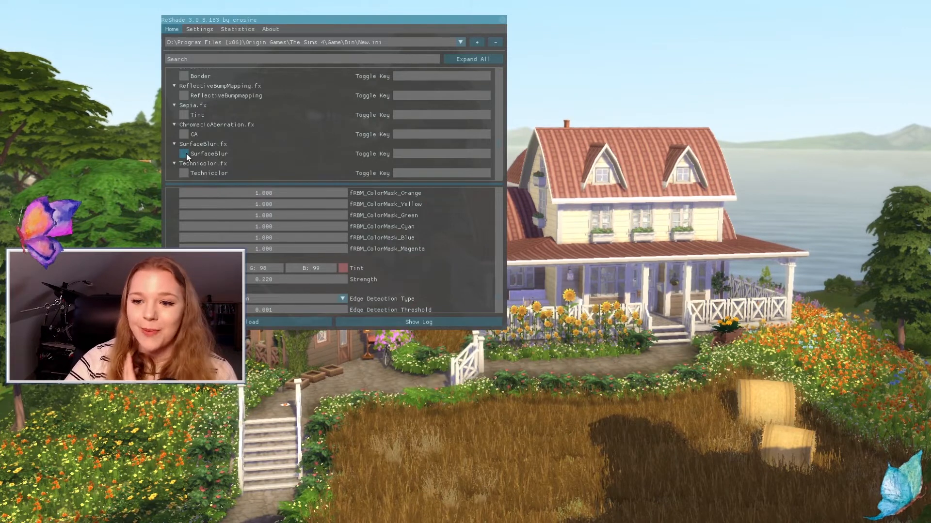
scroll(185, 137, "down", 2)
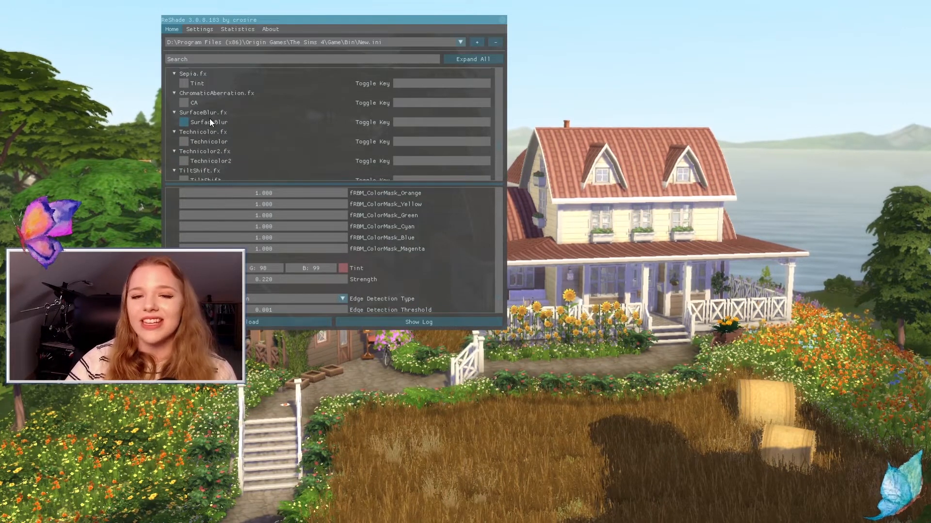
left_click(210, 119)
- Try out the Technicolor, Technicolor2 and TiltShift effects one after the other, leaving all of them disabled
left_click(190, 139)
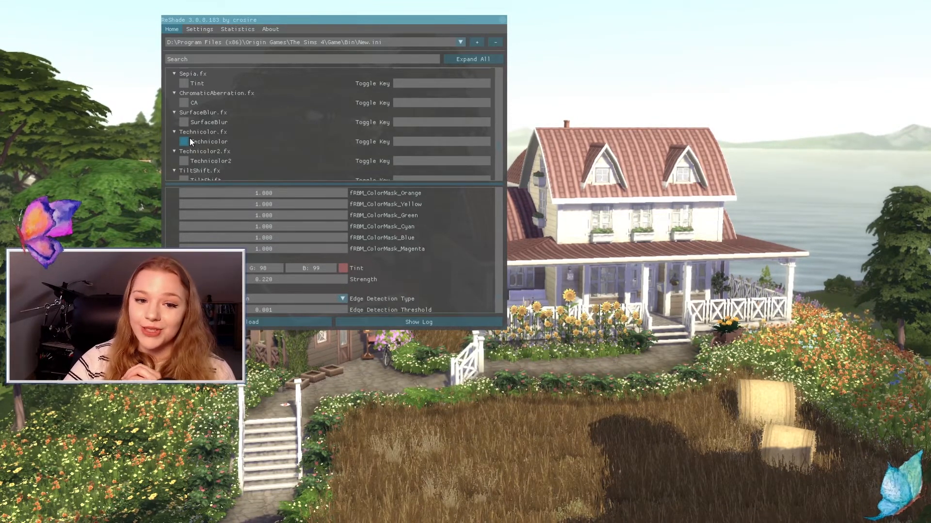
left_click(190, 139)
scroll(245, 141, "down", 2)
left_click(202, 130)
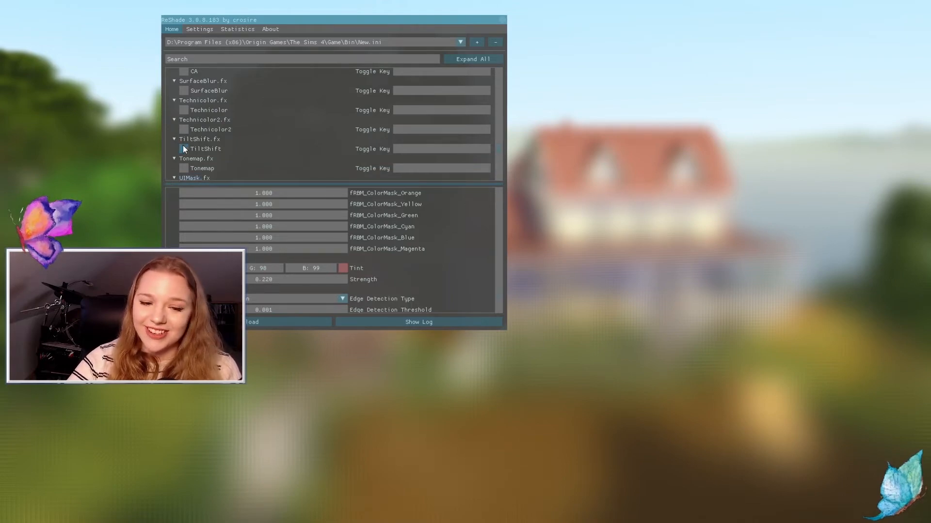
left_click(184, 149)
scroll(228, 142, "down", 1)
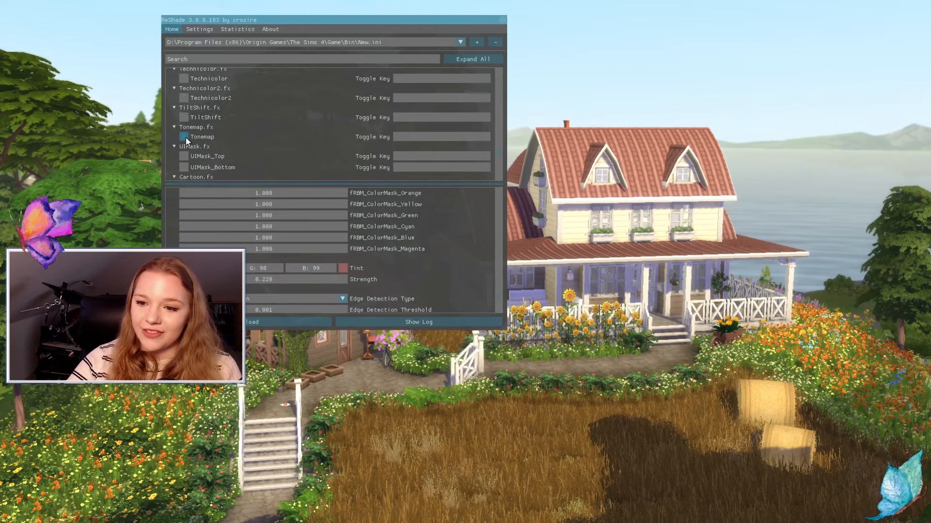
- Try out the Tonemap effect and examine its settings, such as Defog and Defog Color
left_click(184, 137)
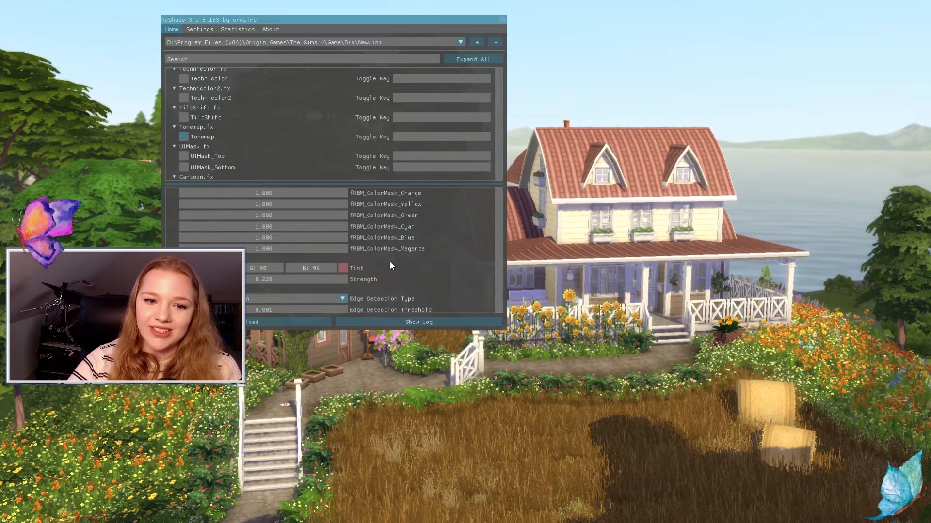
scroll(388, 249, "down", 2)
scroll(388, 249, "down", 2)
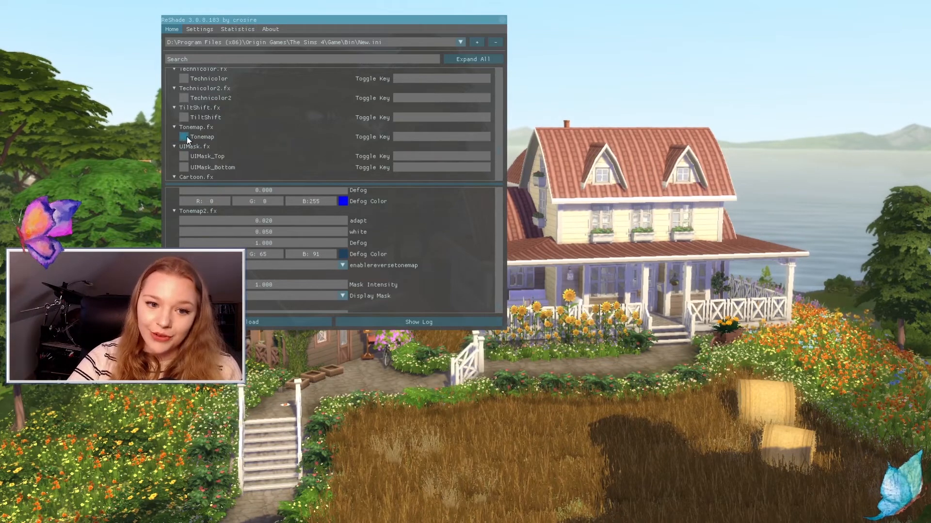
scroll(187, 137, "down", 4)
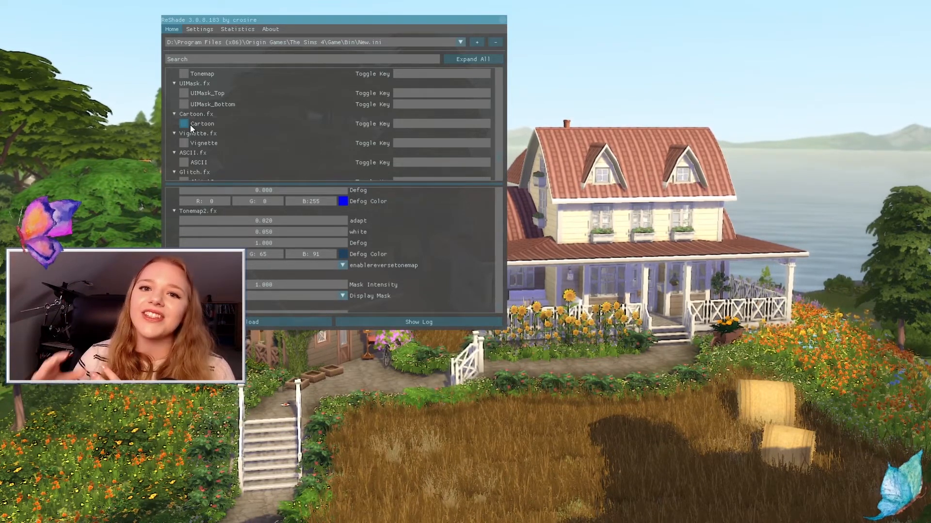
- Try out the ASCII and GlitchB effects one at a time, disabling each again
left_click(184, 131)
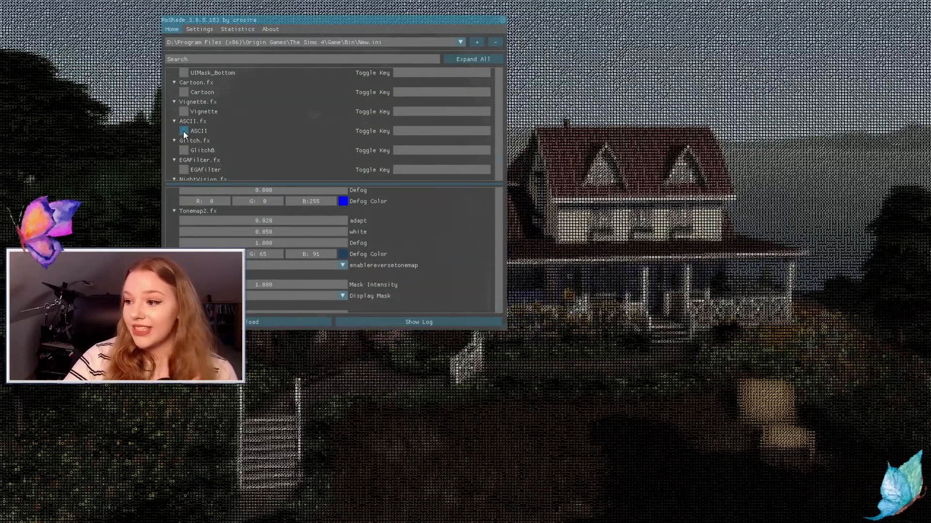
left_click(183, 131)
scroll(183, 128, "down", 2)
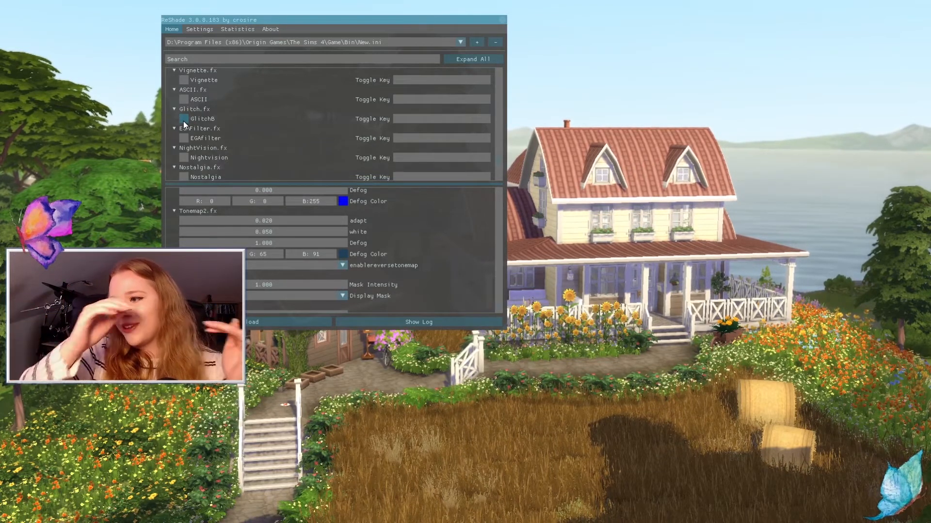
left_click(184, 120)
left_click(183, 119)
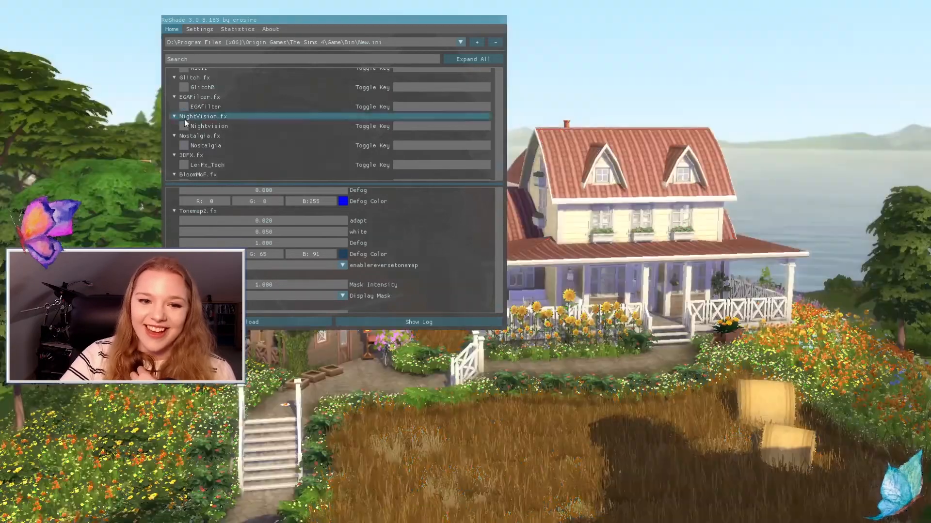
- Preview the Nightvision effect on the house scene and disable it again
scroll(185, 124, "down", 2)
left_click(184, 126)
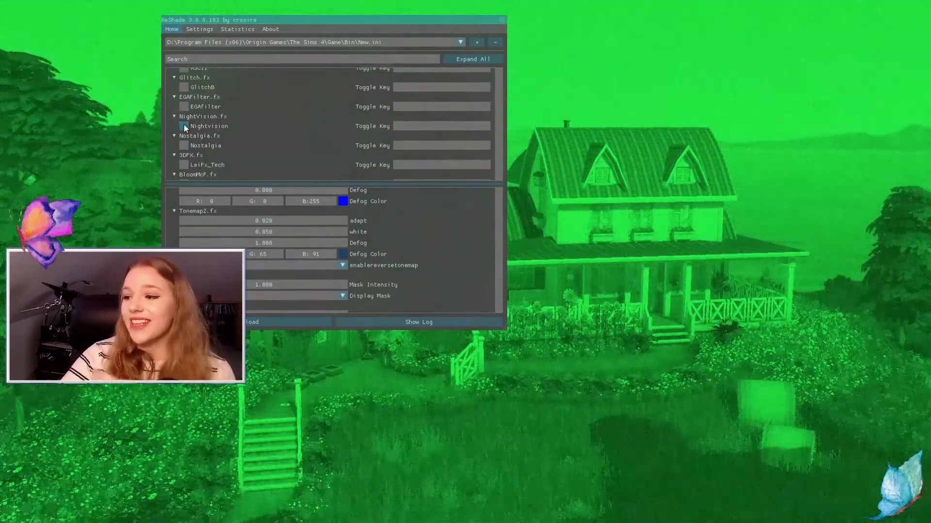
left_click(184, 125)
scroll(232, 123, "down", 2)
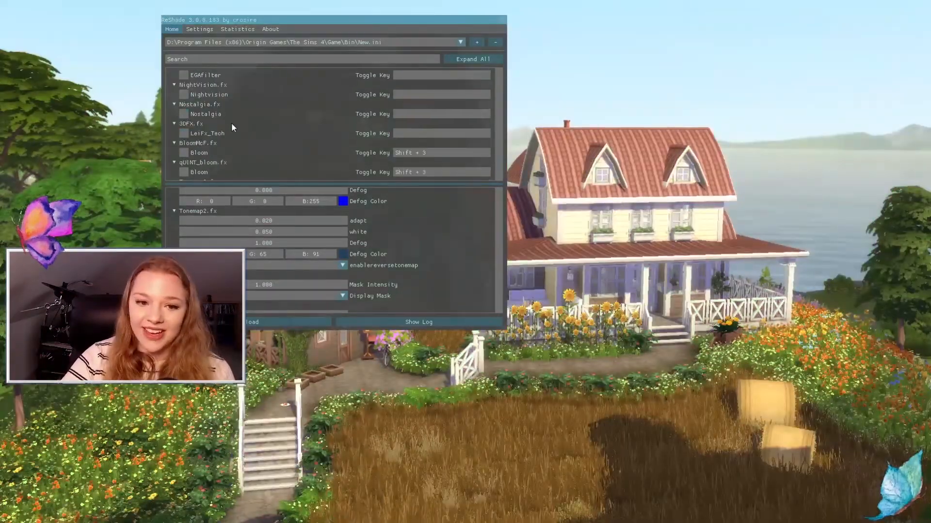
- Try out the Nostalgia effect and the Bloom effect of qUINT_bloom.fx, and shift the ReShade window slightly
left_click(191, 114)
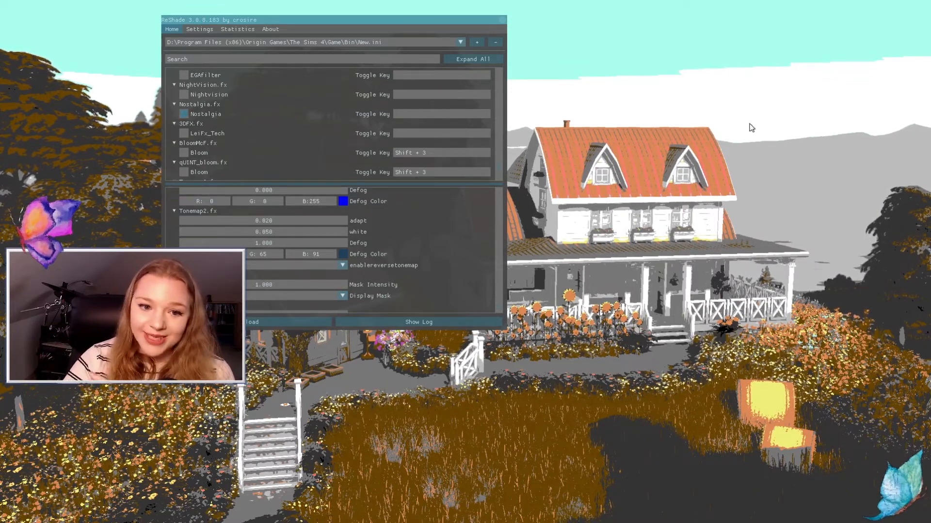
scroll(291, 127, "down", 2)
left_click(184, 140)
left_click(184, 83)
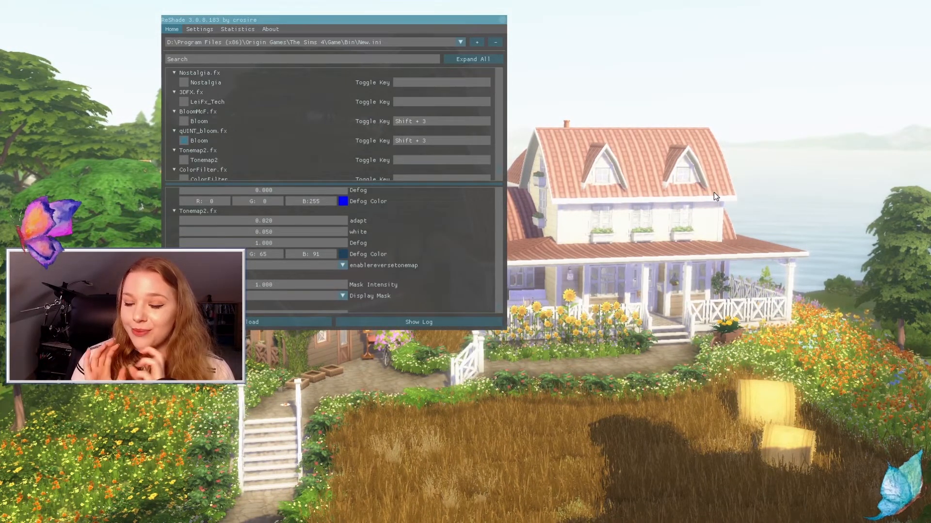
mouse_move(373, 22)
left_mouse_down()
mouse_move(377, 254)
mouse_move(634, 307)
mouse_move(350, 114)
mouse_move(319, 51)
mouse_move(324, 15)
mouse_move(338, 4)
mouse_move(370, 15)
left_mouse_up()
scroll(201, 135, "down", 3)
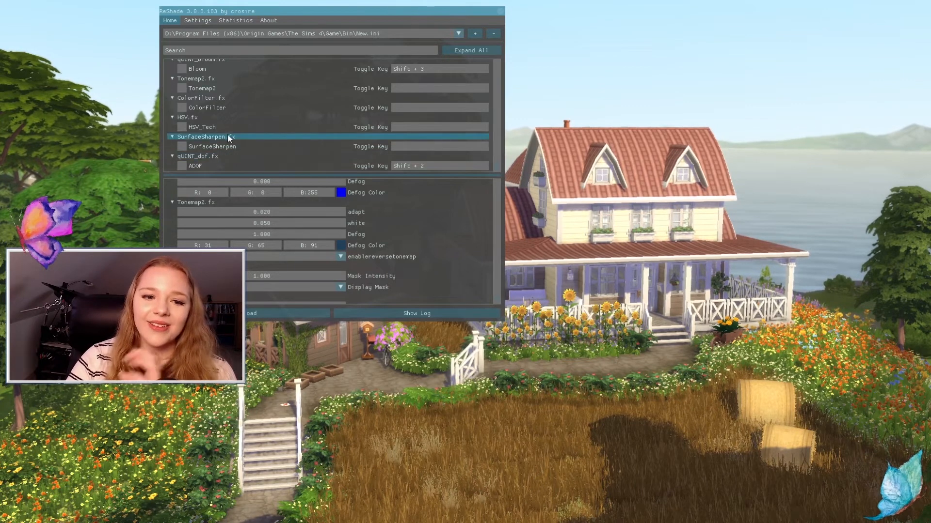
- Try out the ADOF depth-of-field effect of qUINT_dof.fx, disable it again and close the ReShade overlay
left_click(183, 166)
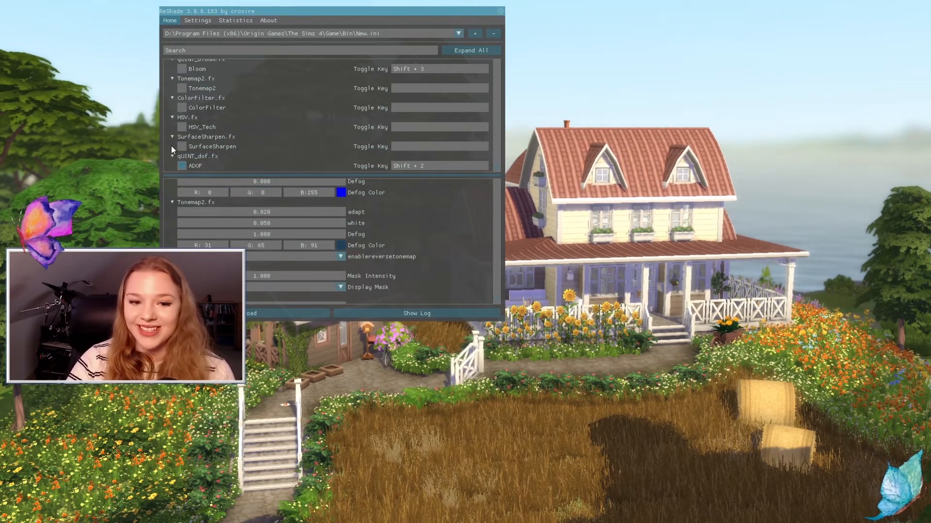
left_click(185, 167)
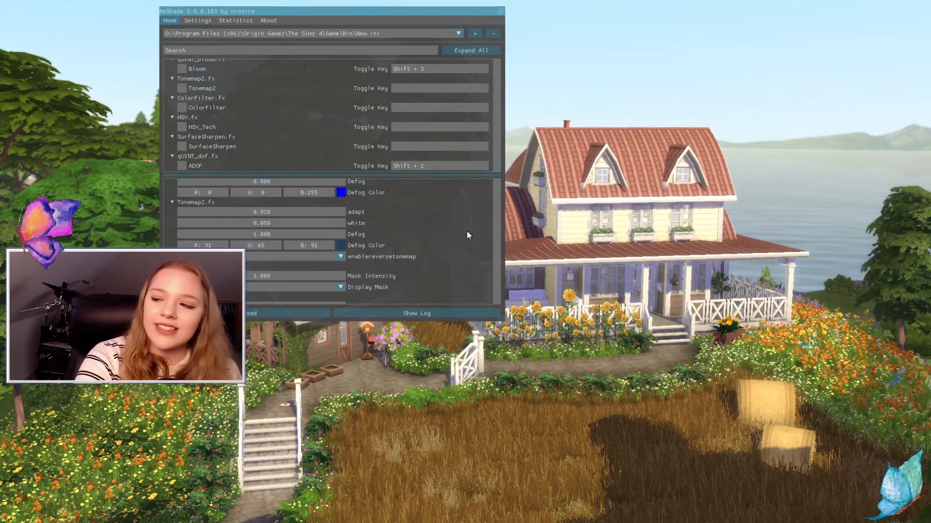
key("Home")
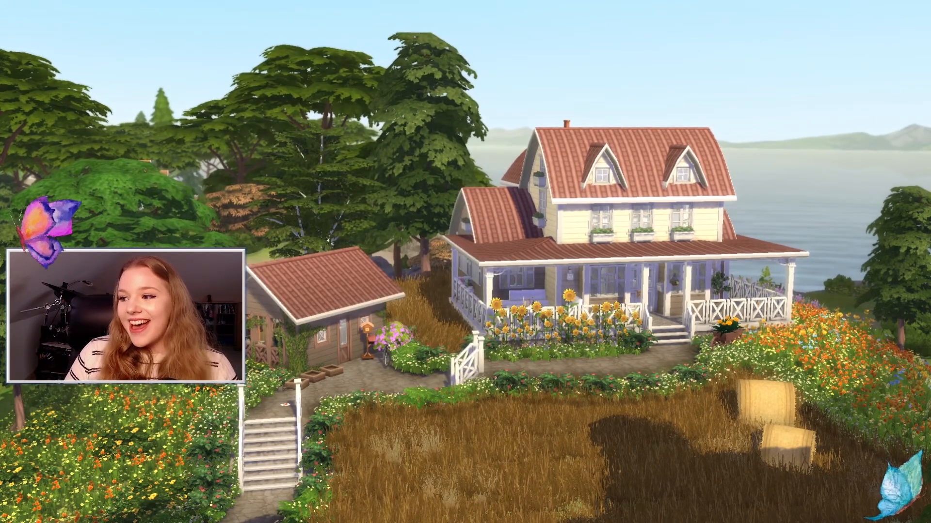